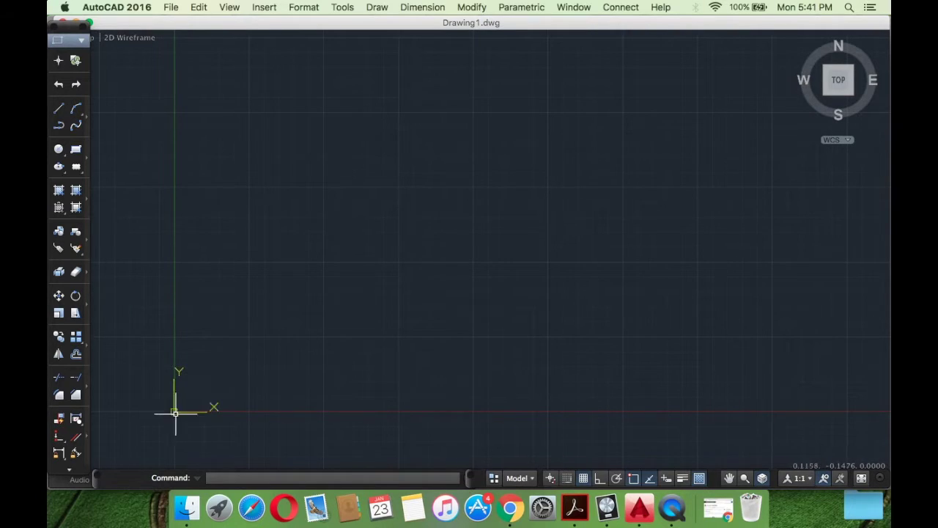
Turn the grid display off and back on
click(584, 479)
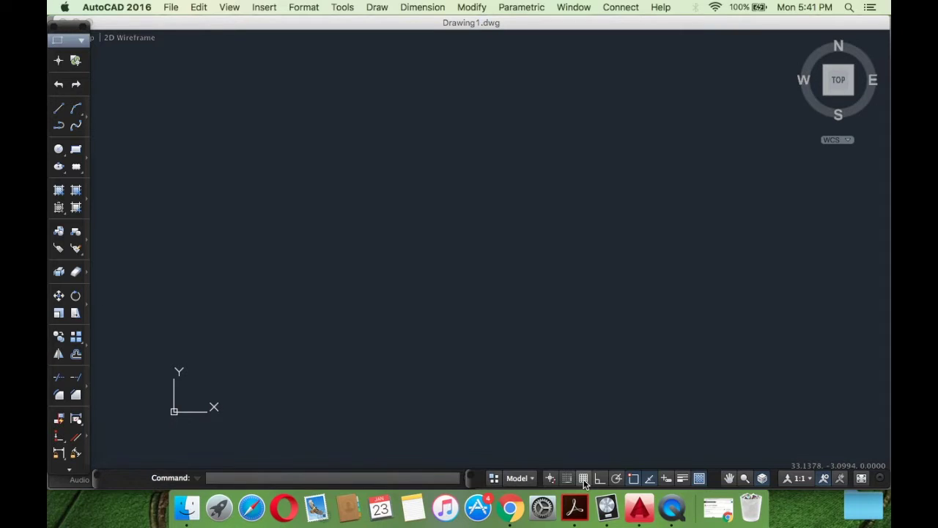
click(584, 479)
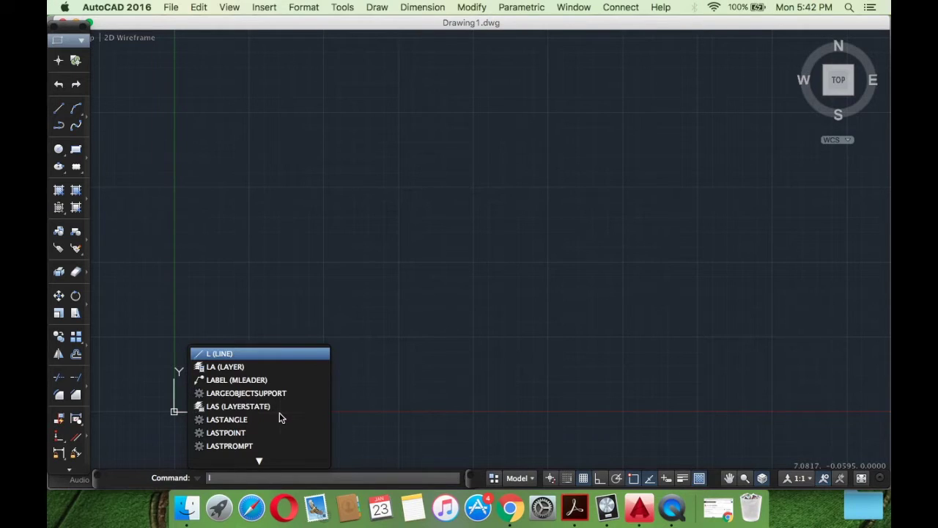
Draw a 10-unit square from lines through the coordinates 0,0, 0,10, 10,10 and 10,0, ending back at 0,0
key(Return)
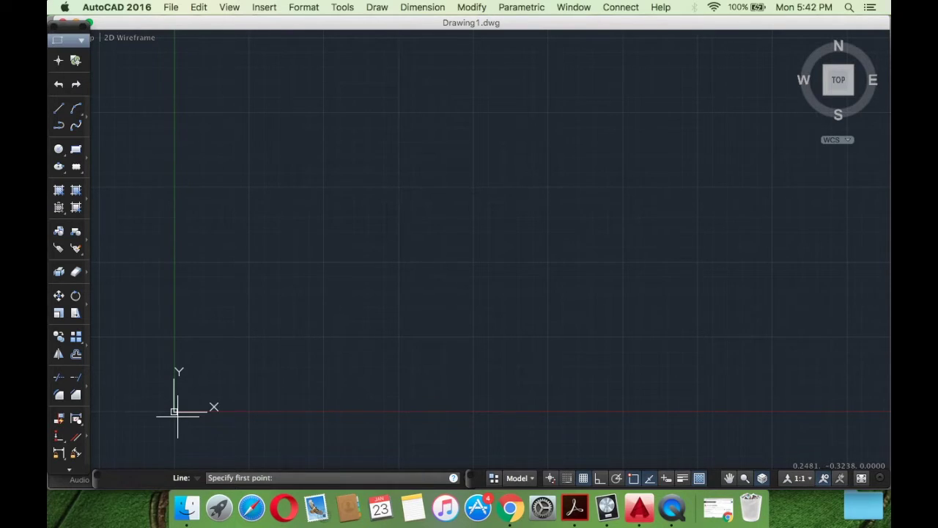
text(0,0)
key(Return)
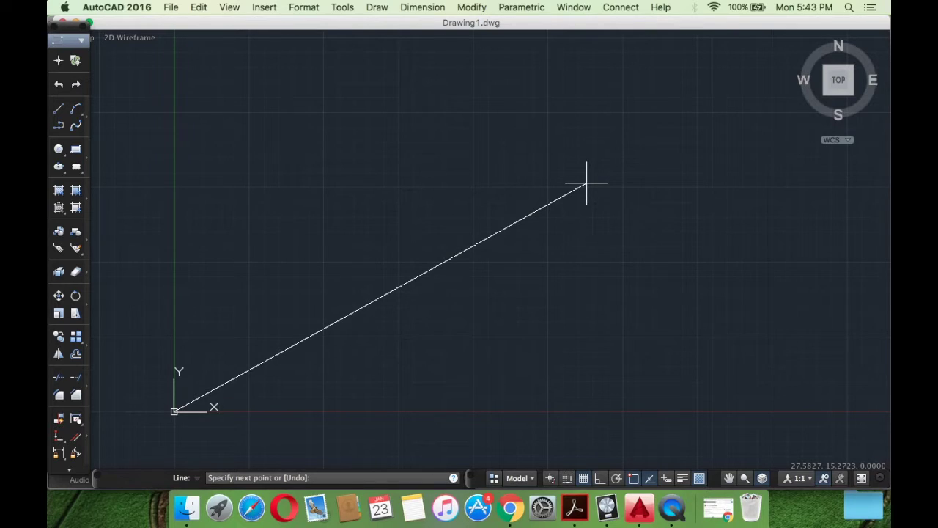
text(0,10)
key(Return)
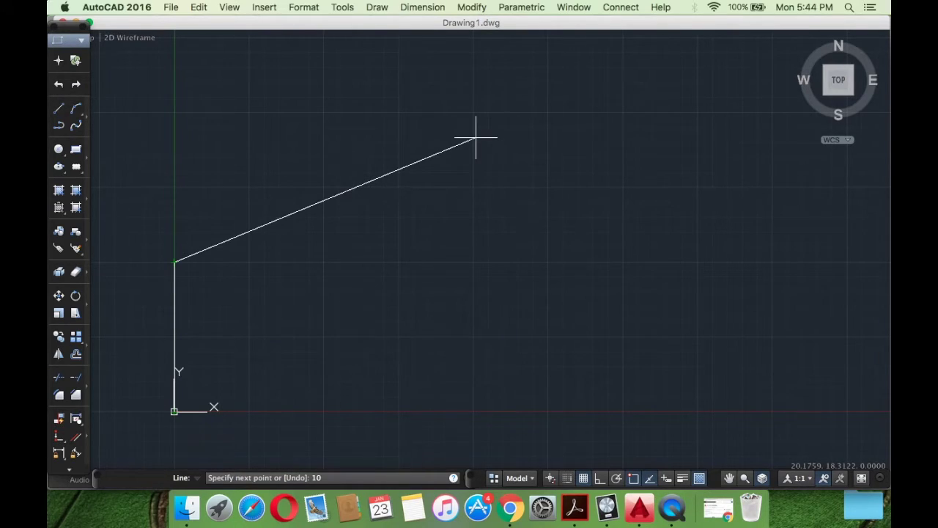
text(10)
key(Return)
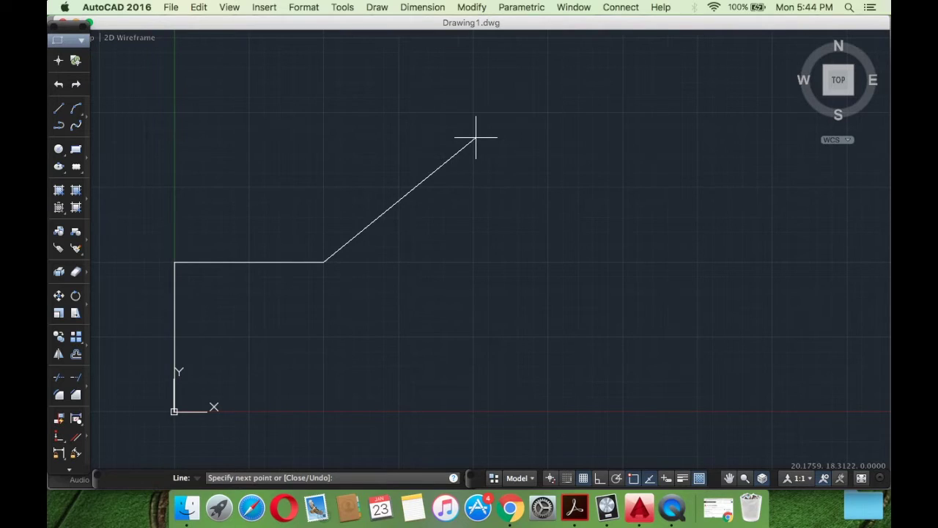
text(10,0)
key(Return)
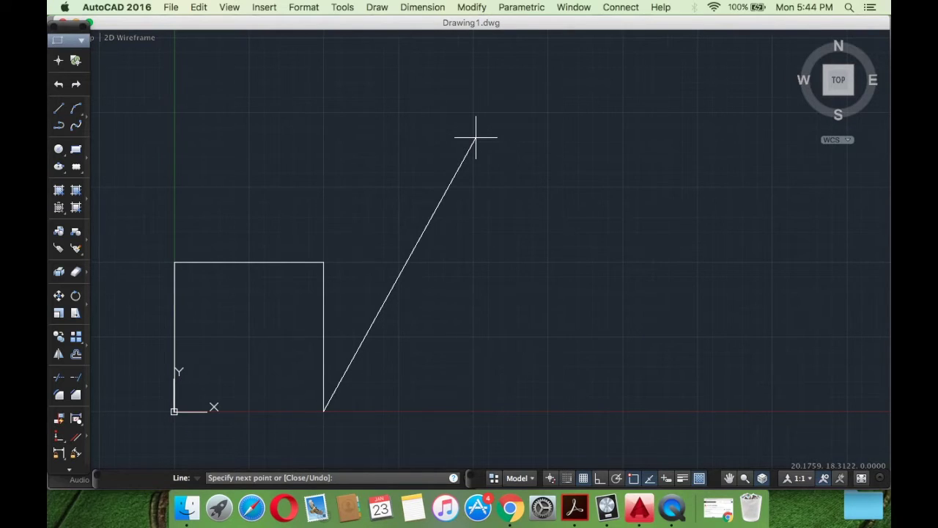
text(0,0)
key(Return)
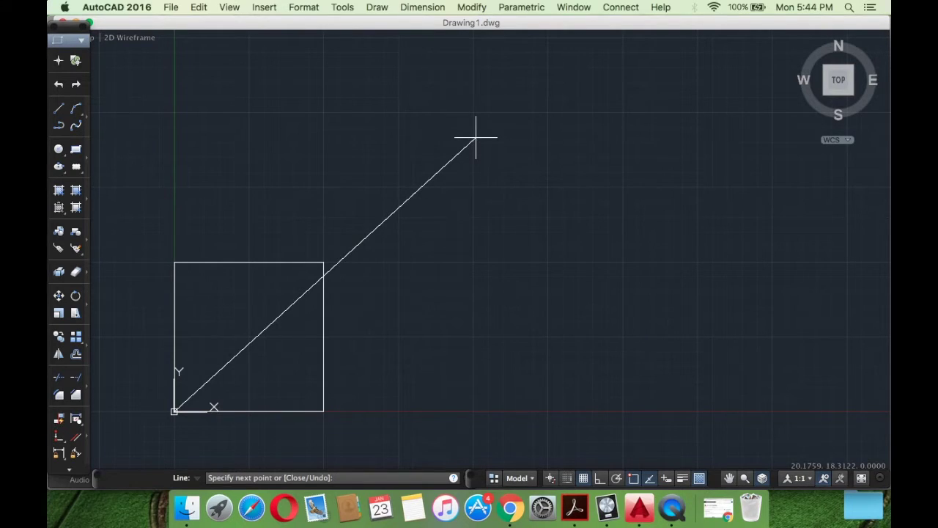
key(Escape)
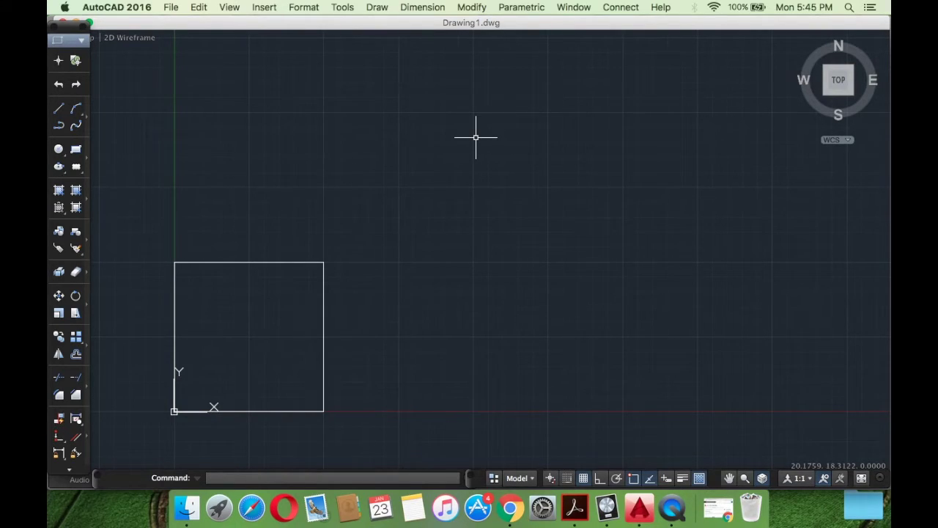
Begin a second outline with a vertical line from 0,0 to 0,15
middle_drag(398, 247, 441, 220)
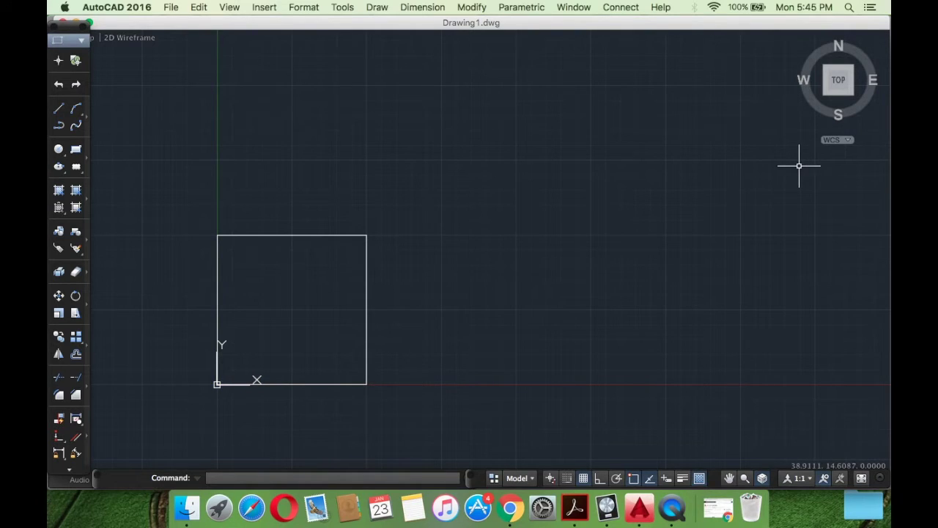
text(l)
key(Return)
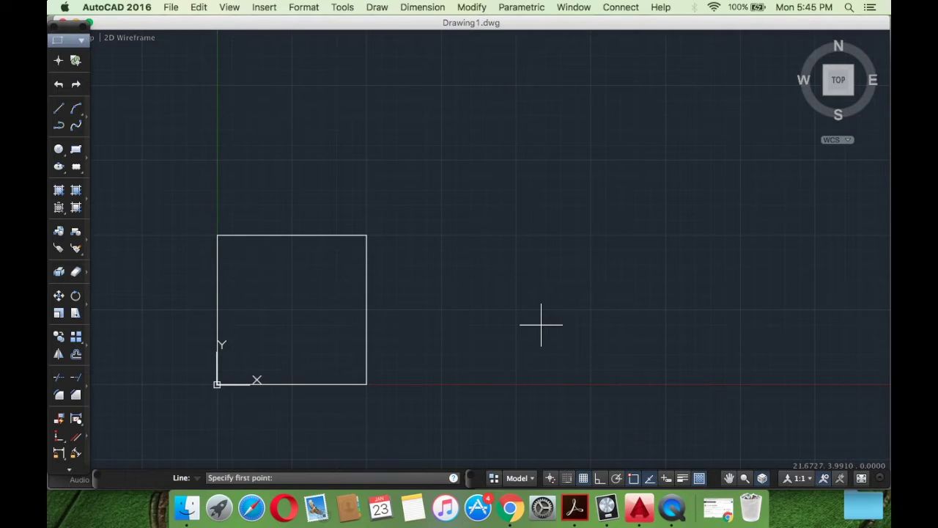
text(0,0)
key(Return)
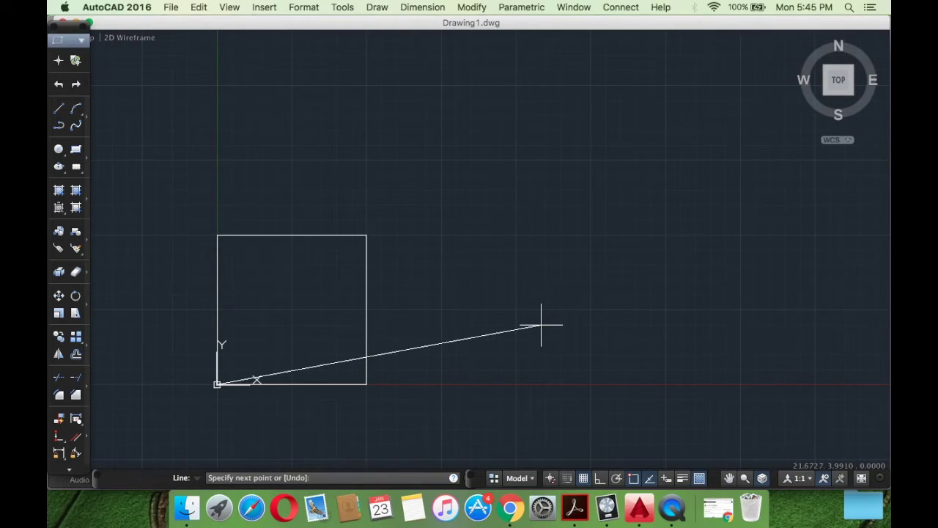
text(0,14)
key(Return)
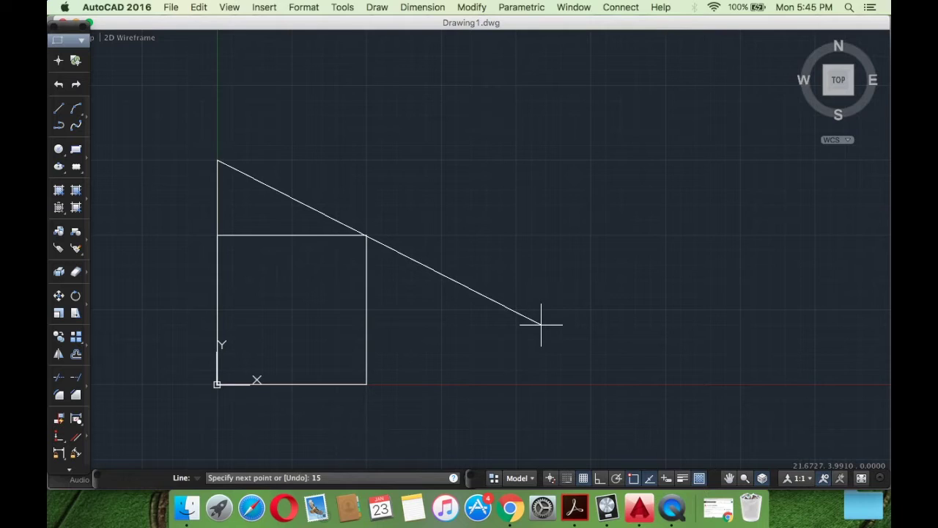
text(20)
key(Return)
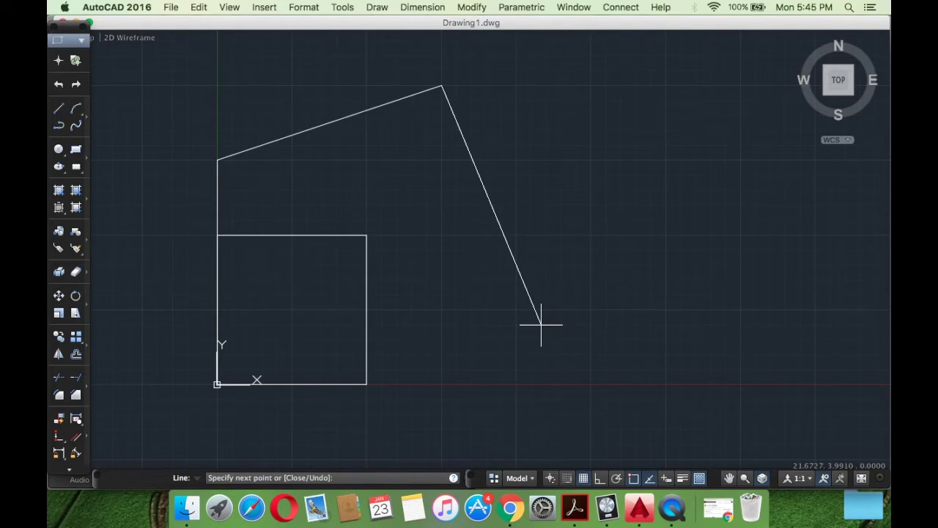
text(u)
key(Return)
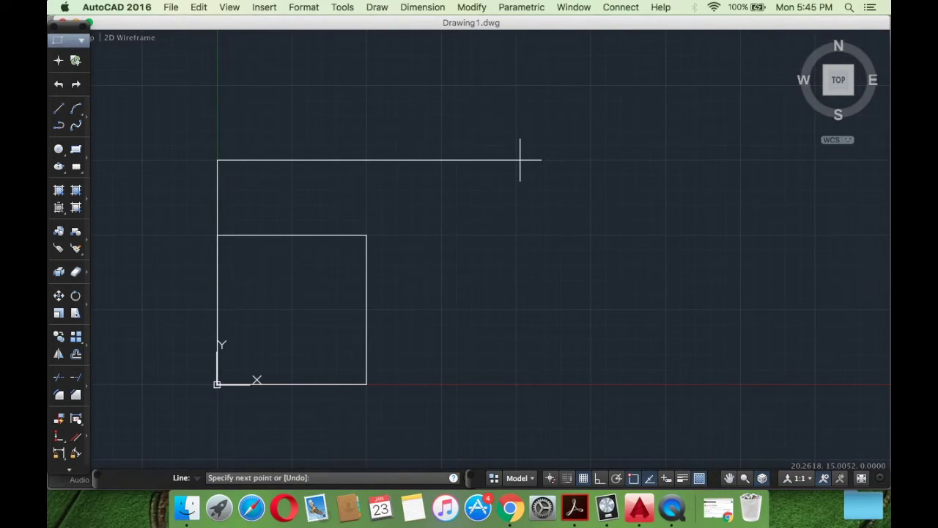
Complete the larger rectangle with line segments to 20,15, 20,0 and back to 0,0
text(20,15)
key(Return)
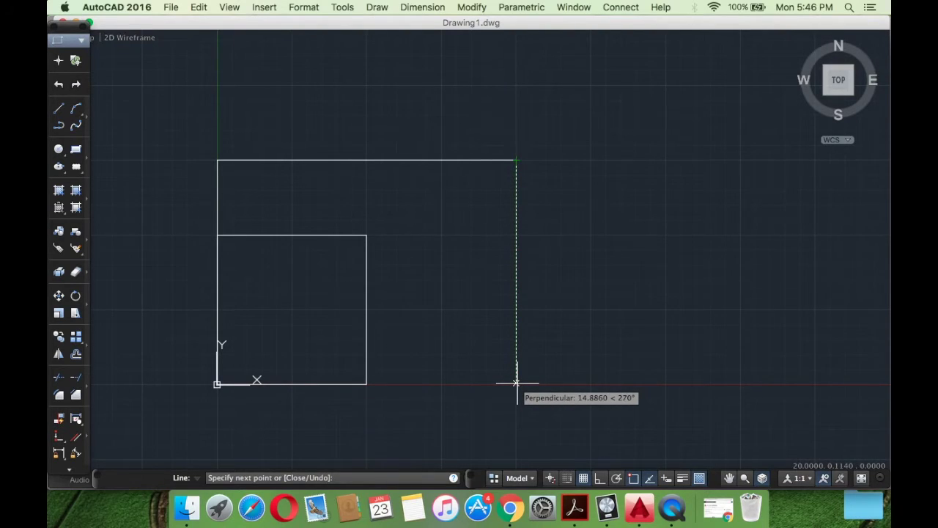
text(0,0)
key(Return)
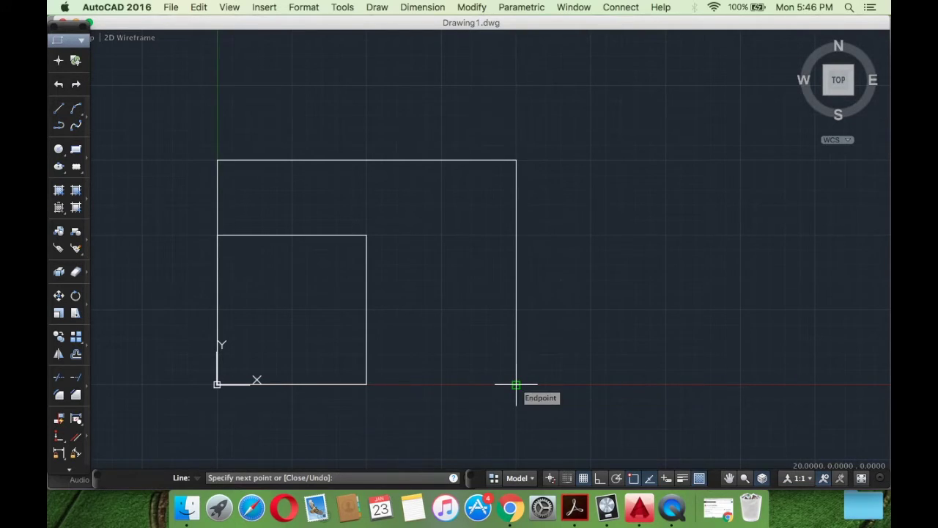
text(0,0)
key(Return)
key(Return)
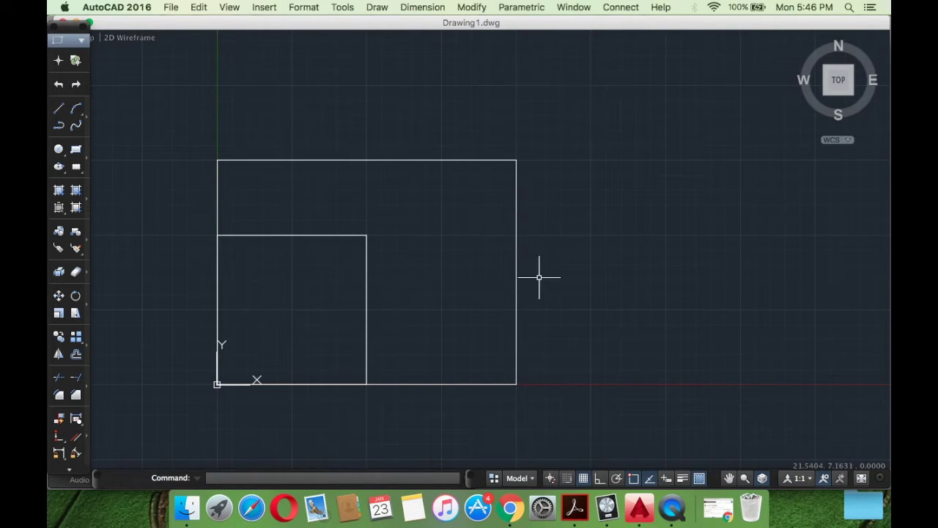
Erase all lines of the square and the rectangle
click(576, 303)
click(227, 117)
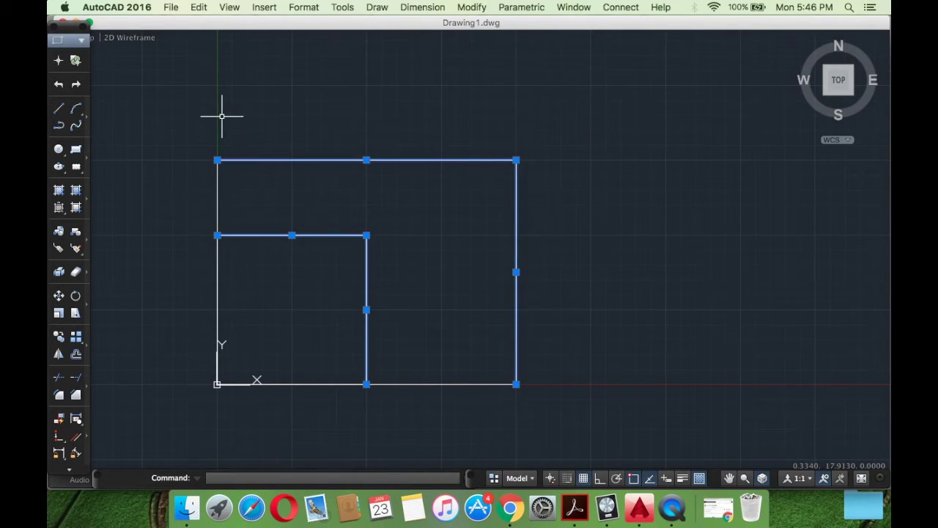
key(Delete)
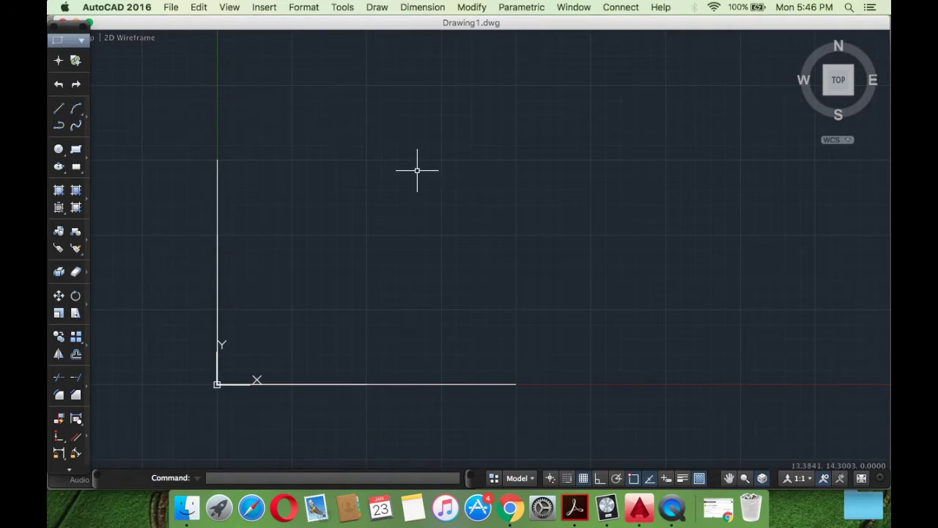
click(518, 421)
click(184, 259)
key(Delete)
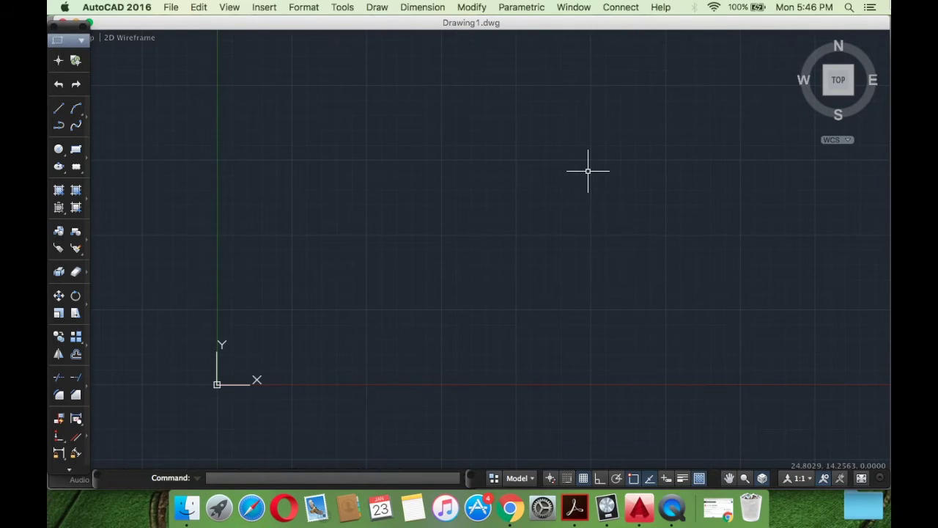
Turn off the grid and, with Ortho mode on, draw a 20-unit horizontal line in the drawing area
click(583, 477)
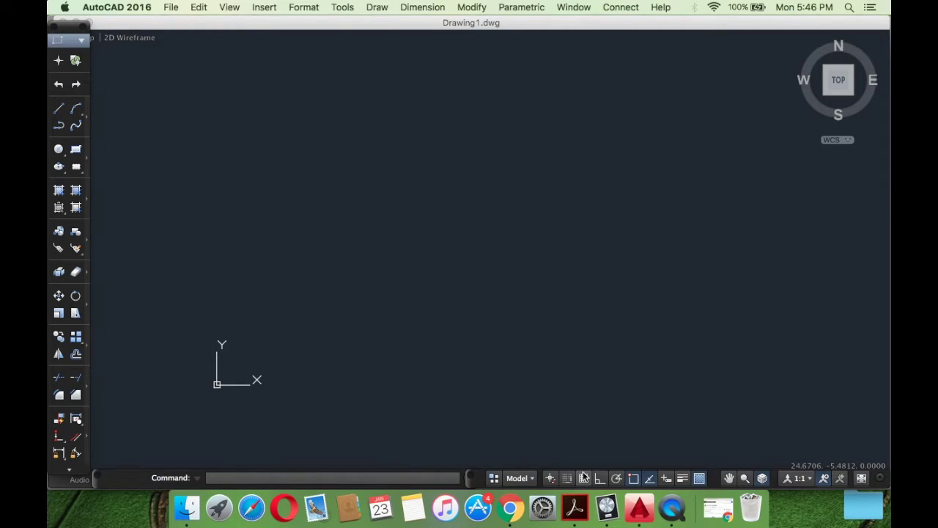
middle_drag(578, 207, 466, 270)
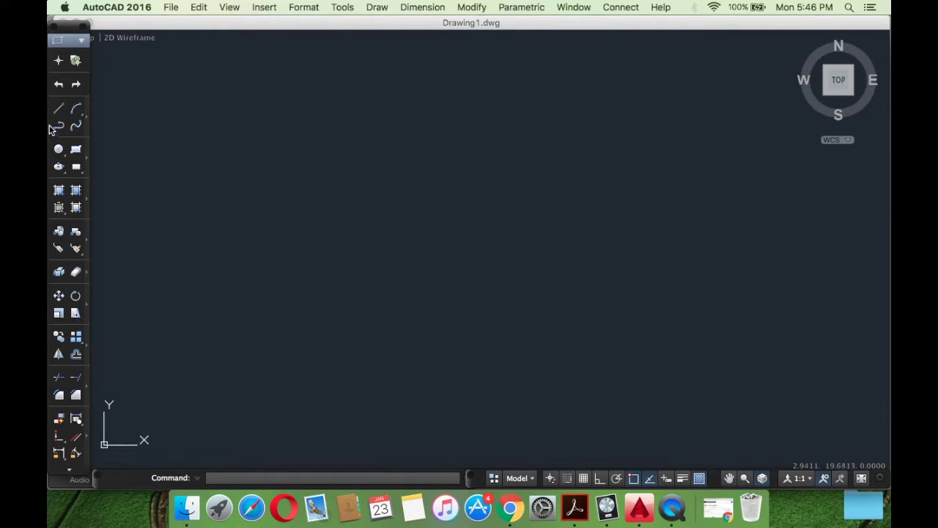
click(57, 109)
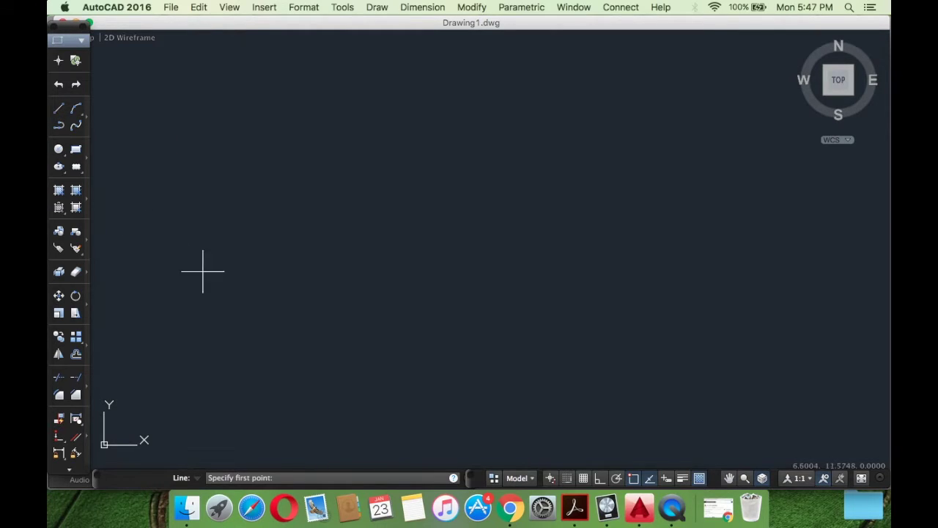
click(266, 303)
key(F8)
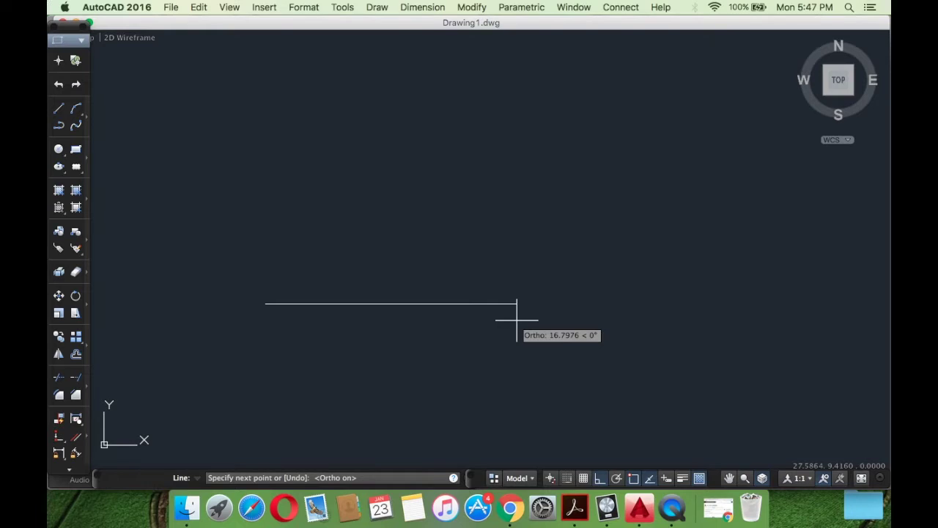
text(10)
key(BackSpace)
text(20)
key(Return)
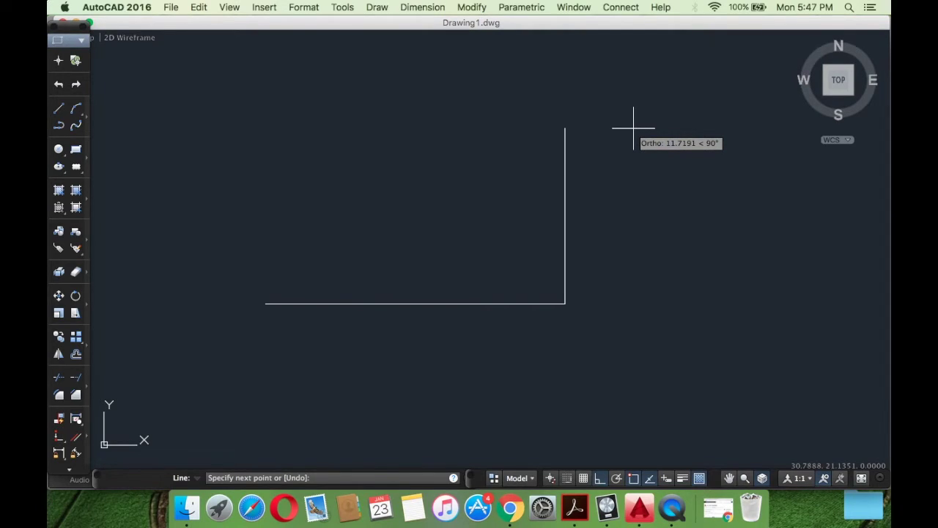
key(Escape)
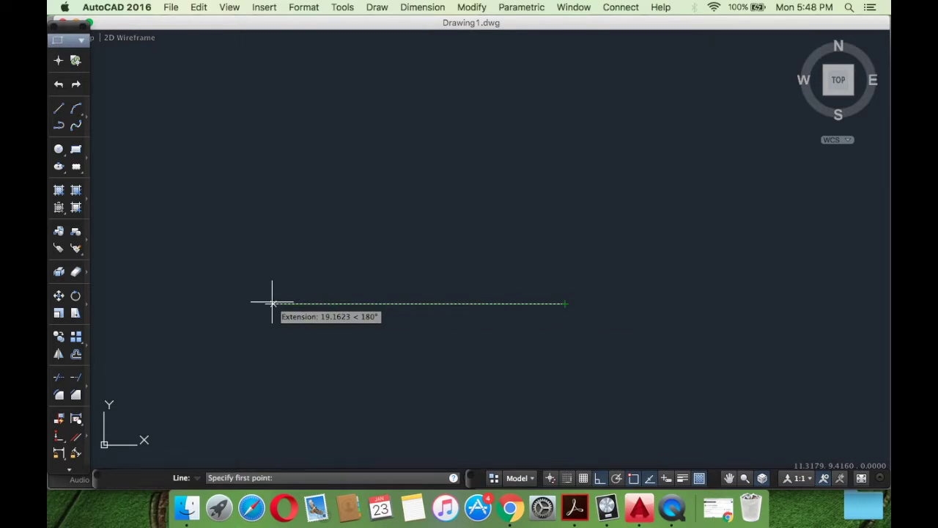
Draw a 20-unit vertical line upward from the midpoint of the horizontal line
click(415, 303)
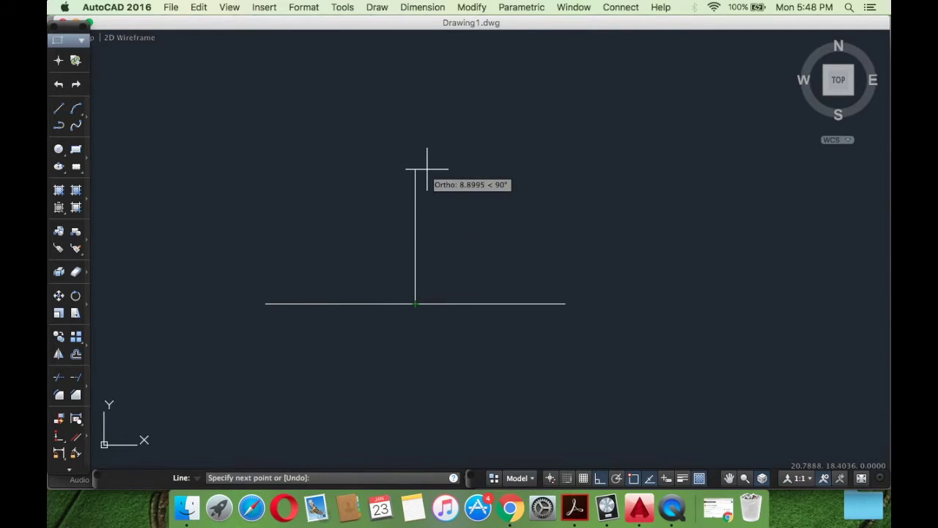
text(20)
key(Return)
key(Return)
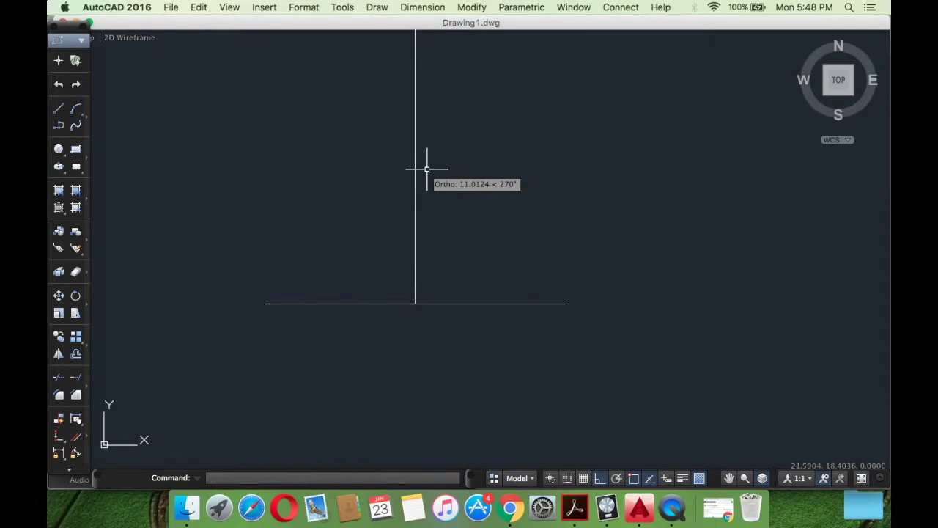
scroll(480, 154, down, 2)
middle_drag(481, 154, 455, 210)
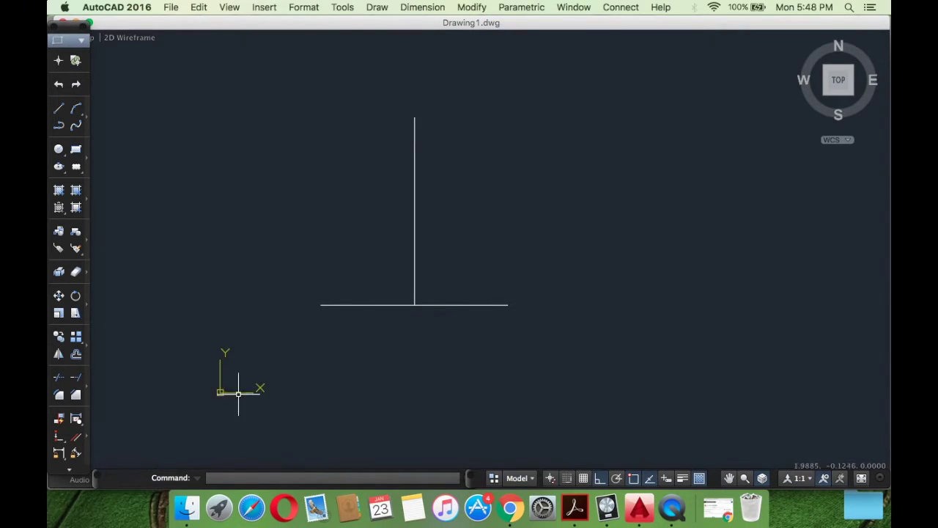
Erase both the horizontal and the vertical line
middle_drag(408, 294, 396, 330)
click(564, 408)
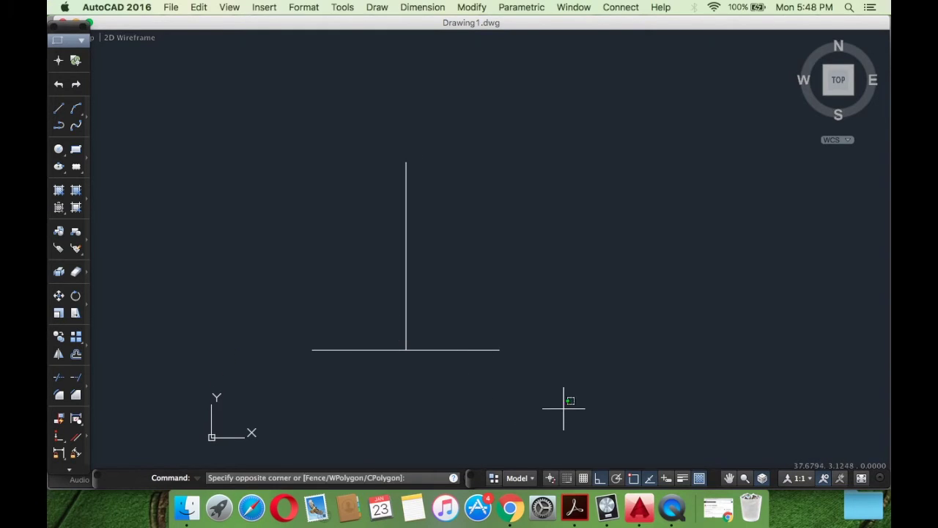
click(340, 162)
key(Delete)
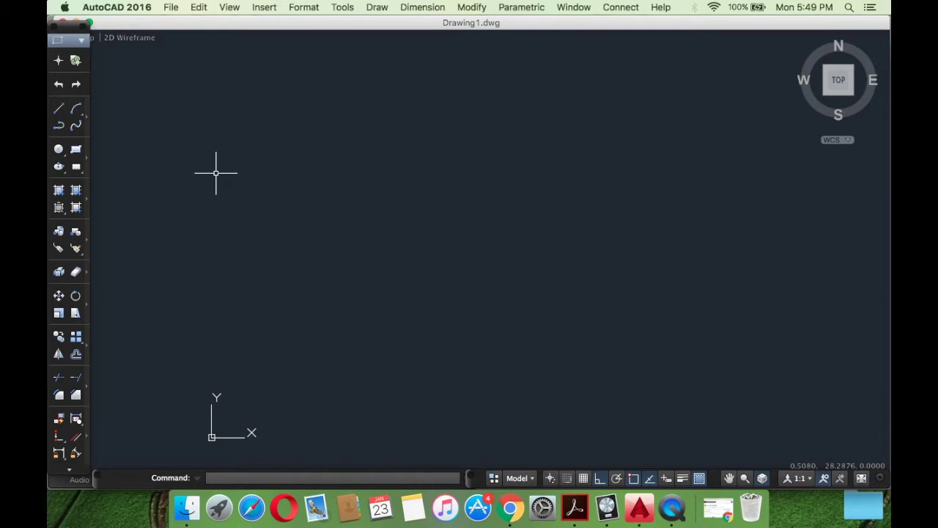
Draw a single freehand-length horizontal line with Ortho mode in the empty drawing area
click(61, 115)
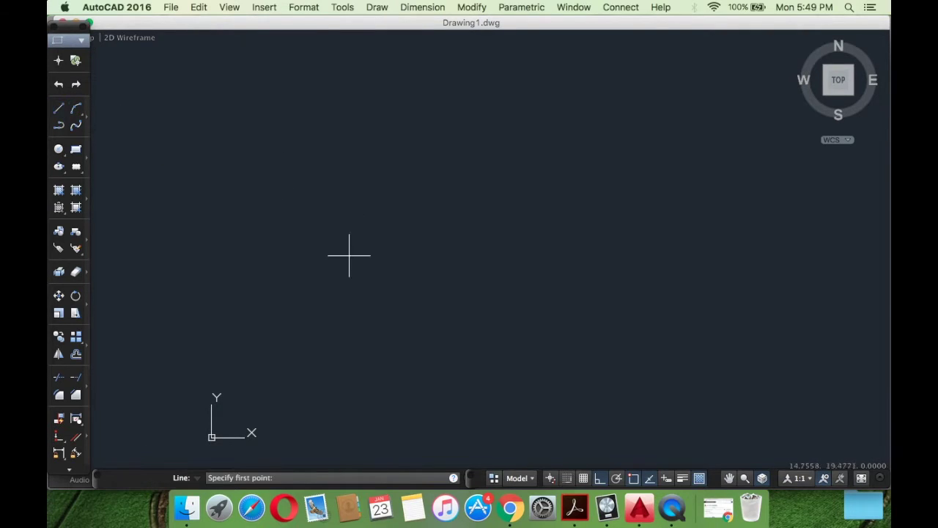
click(386, 335)
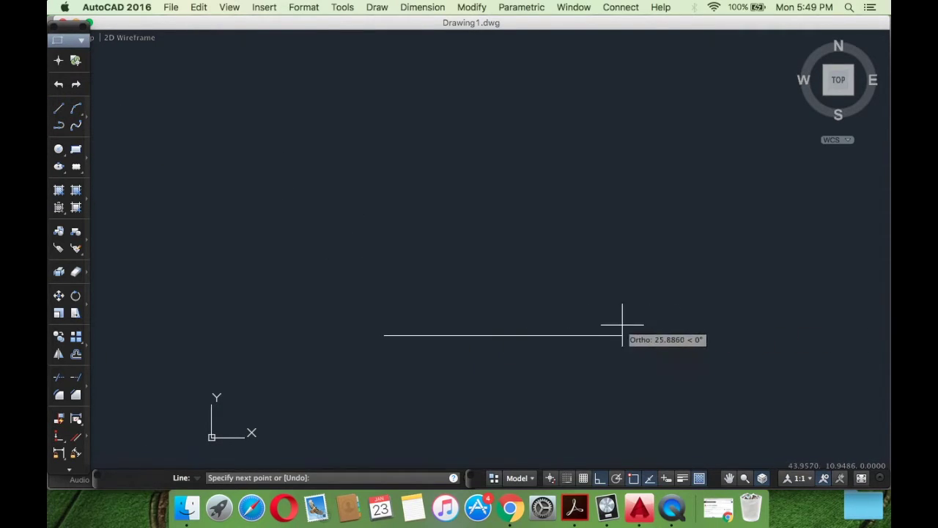
key(Escape)
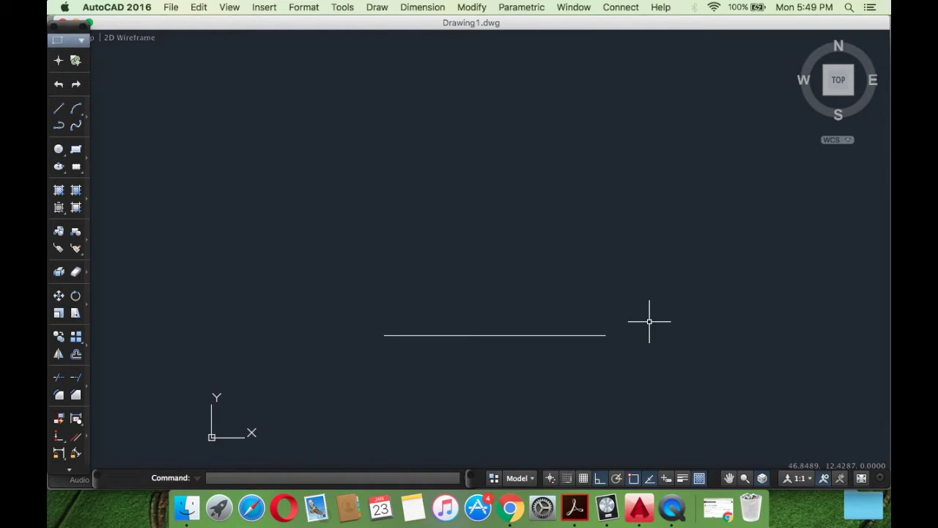
Draw a line 20 units long at 70 degrees from the left endpoint of the horizontal line, using relative polar coordinates
key(Return)
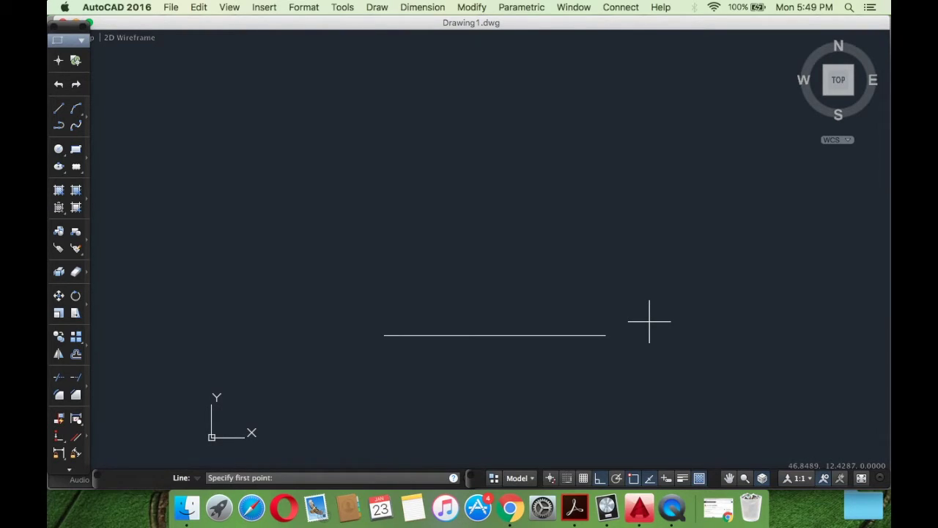
click(384, 334)
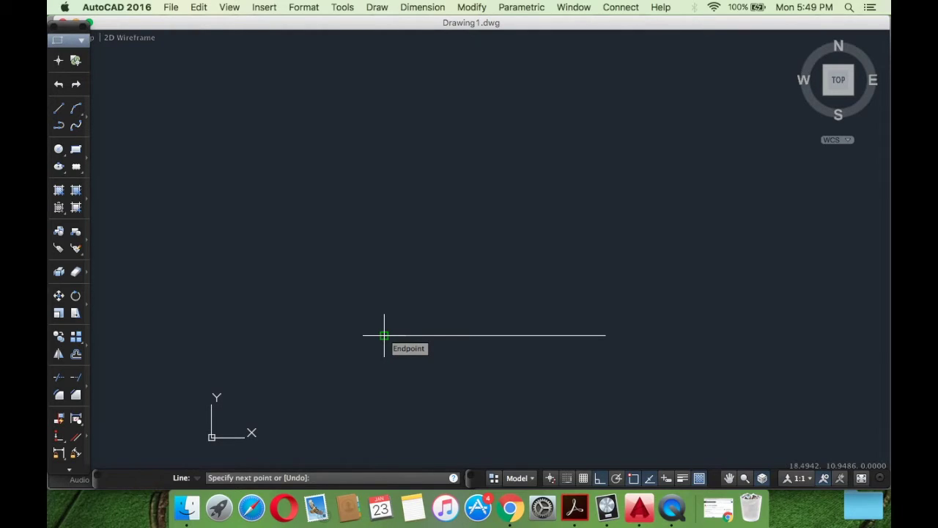
click(384, 335)
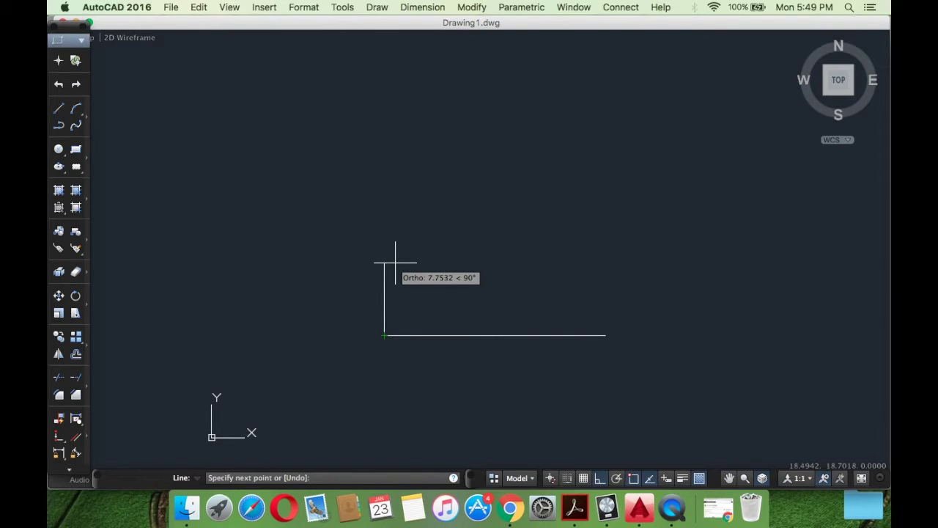
text(@)
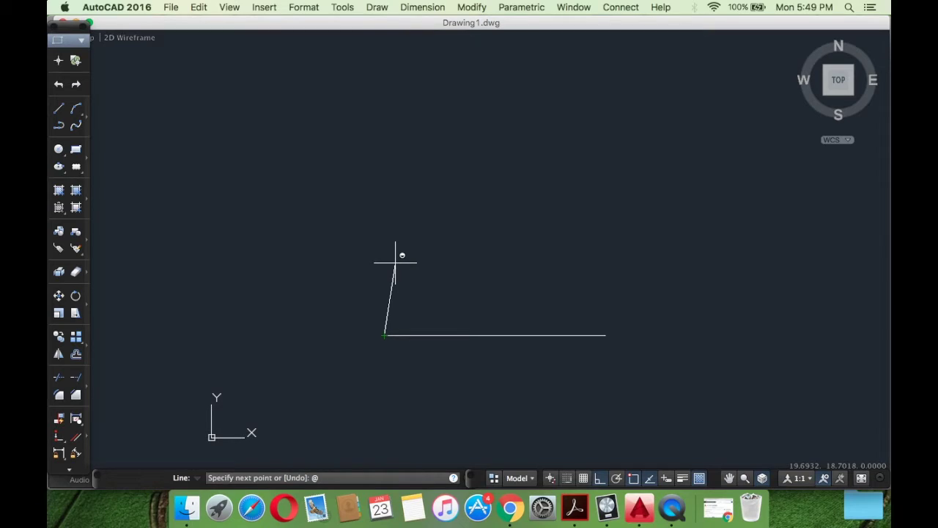
text(20<)
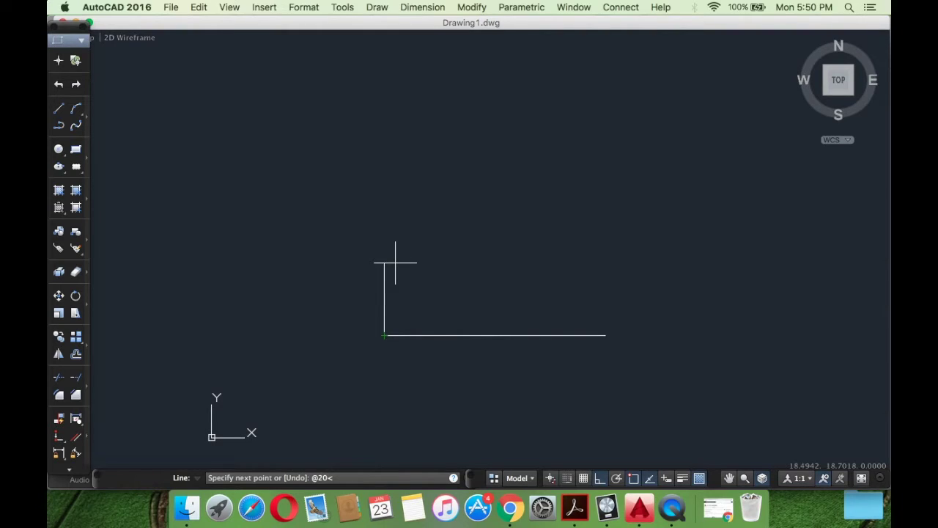
text(70)
key(Return)
key(Return)
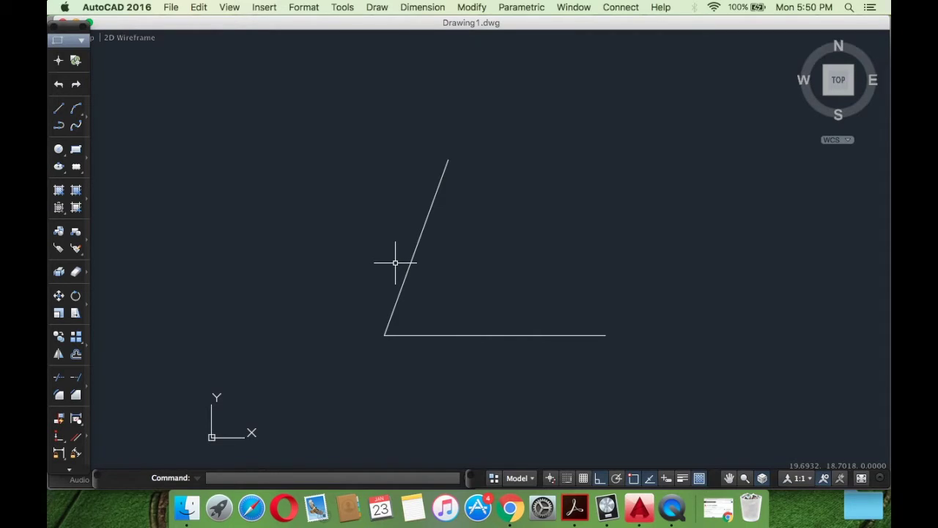
Check the slanted line's length with an aligned dimension preview between its endpoints, without placing the dimension
scroll(440, 208, up, 2)
middle_drag(439, 206, 387, 195)
click(407, 7)
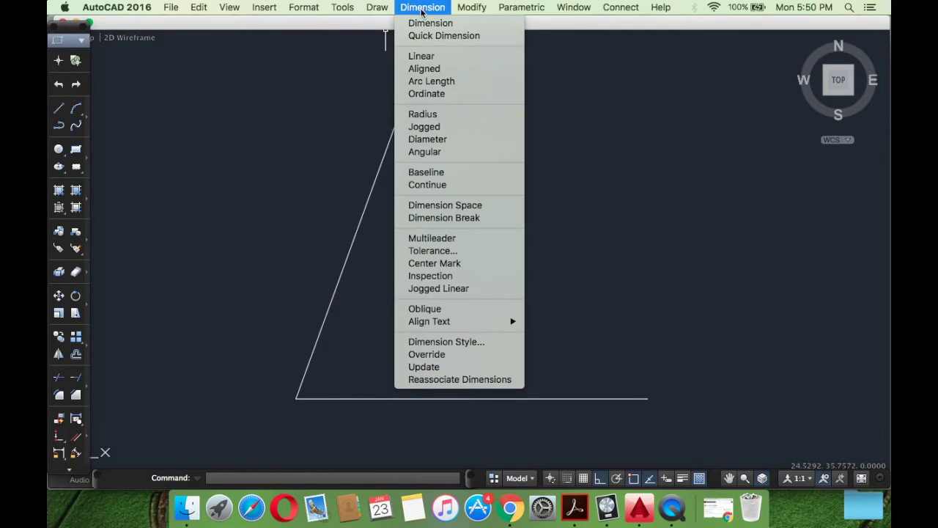
click(431, 69)
click(397, 120)
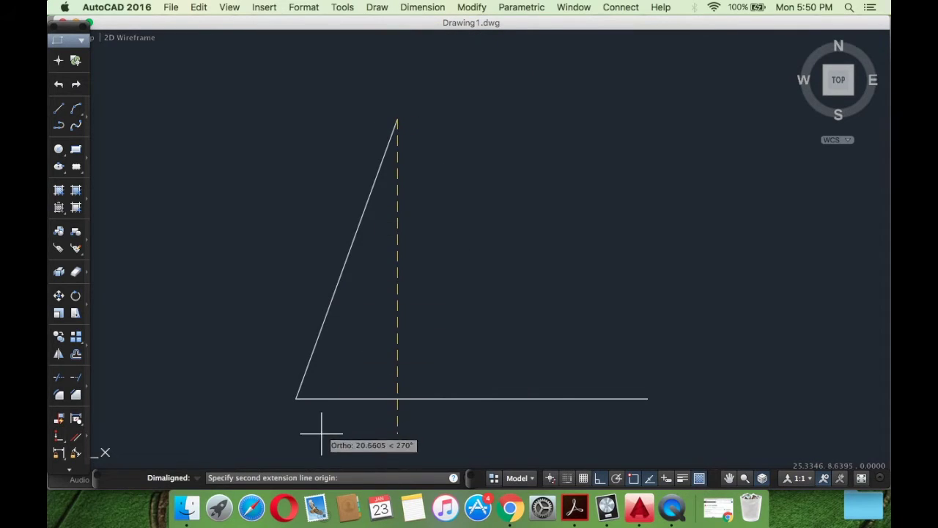
click(301, 398)
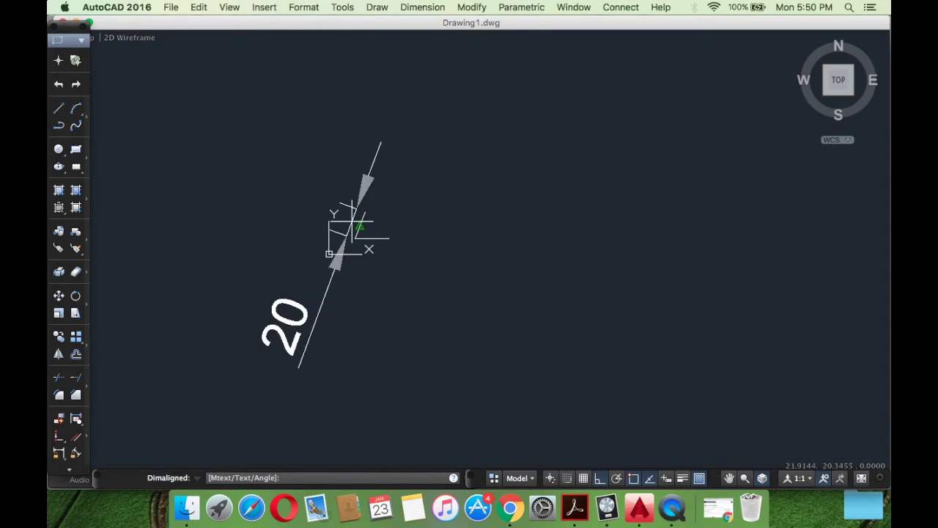
key(Escape)
Check the angle between the horizontal and slanted lines with an angular dimension preview, without placing it
scroll(352, 220, up, 8)
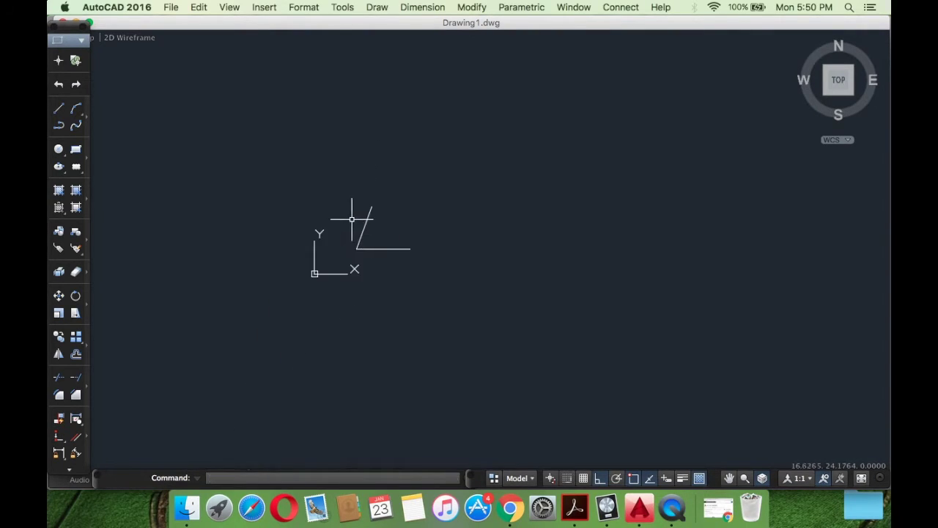
middle_drag(397, 238, 391, 235)
click(422, 7)
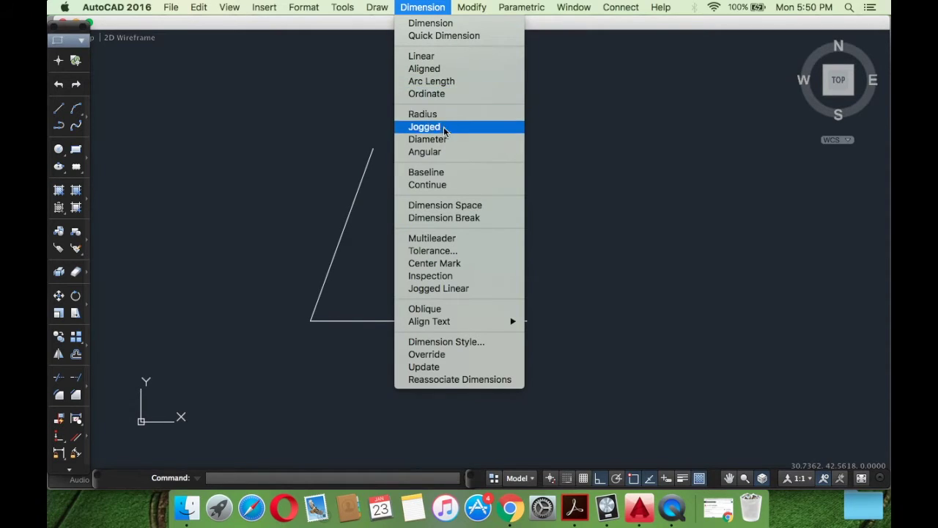
click(440, 152)
click(363, 320)
click(327, 274)
scroll(367, 261, up, 3)
scroll(366, 261, down, 10)
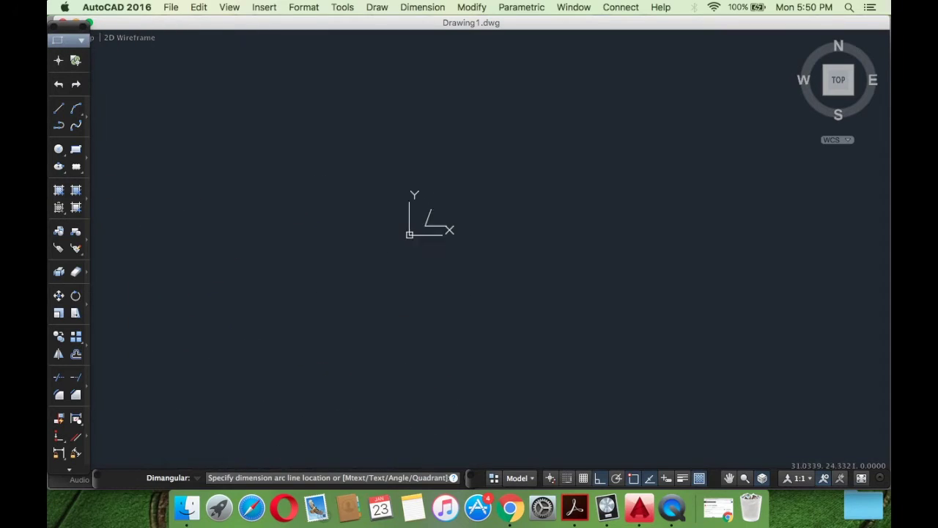
scroll(436, 214, up, 3)
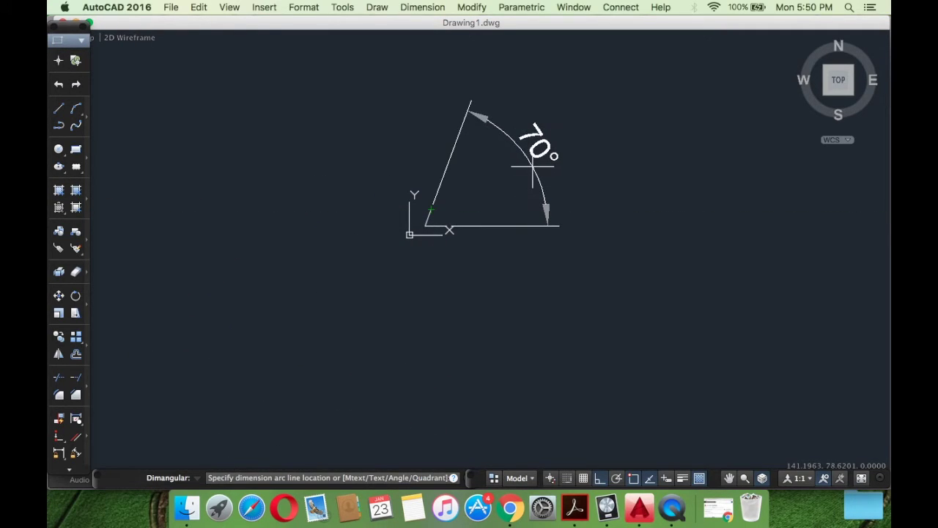
scroll(645, 139, up, 2)
key(Escape)
Erase both the horizontal and the slanted line
scroll(555, 173, down, 5)
scroll(425, 220, up, 5)
middle_drag(391, 197, 385, 239)
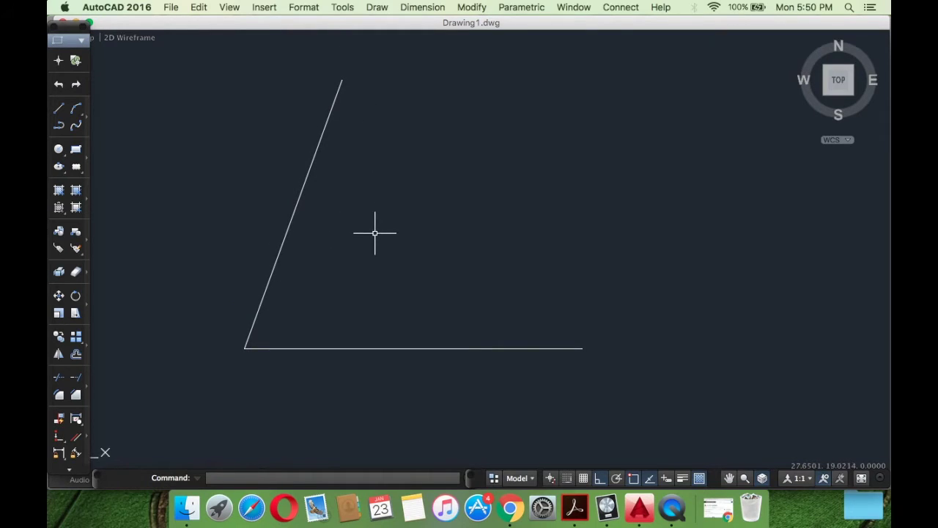
click(367, 362)
click(236, 254)
key(Delete)
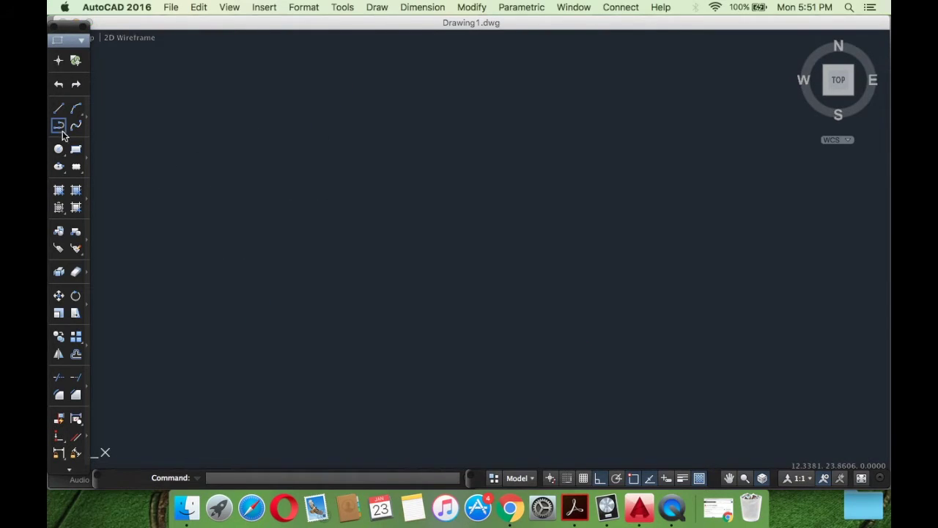
click(60, 108)
click(219, 297)
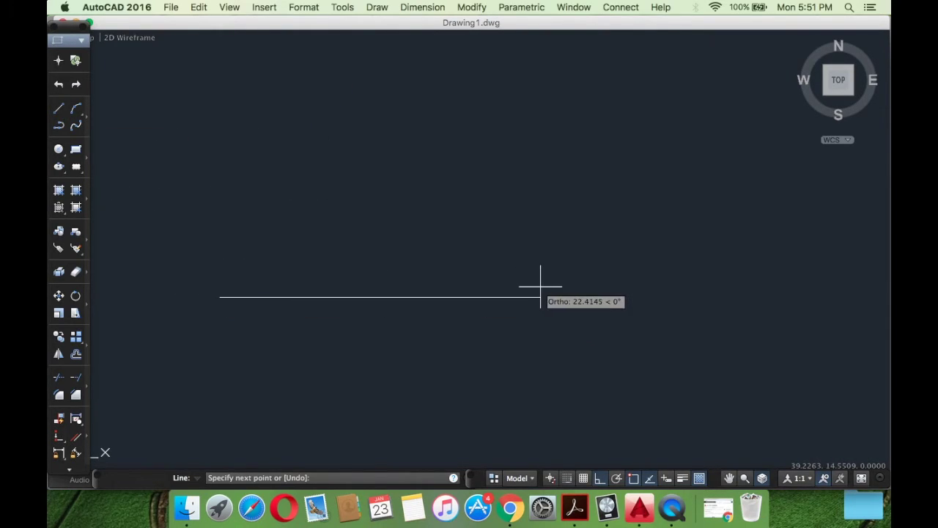
key(Escape)
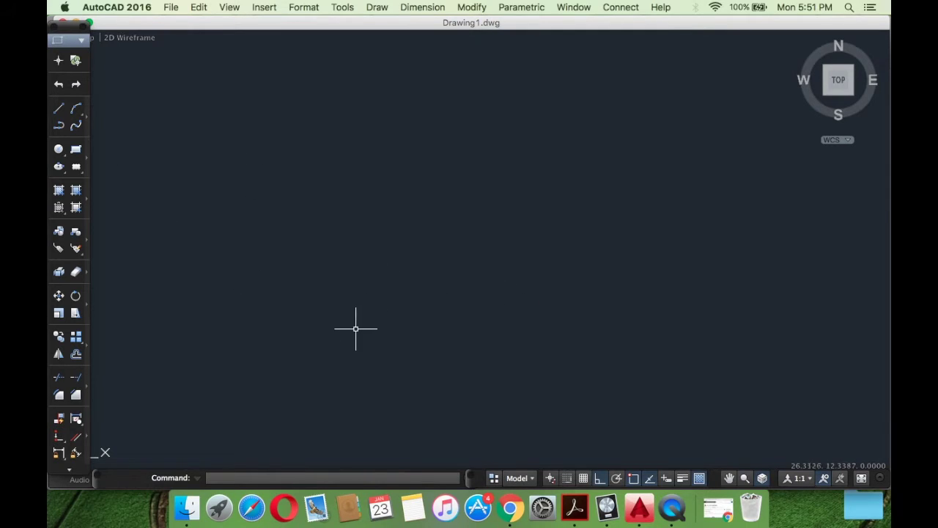
click(59, 109)
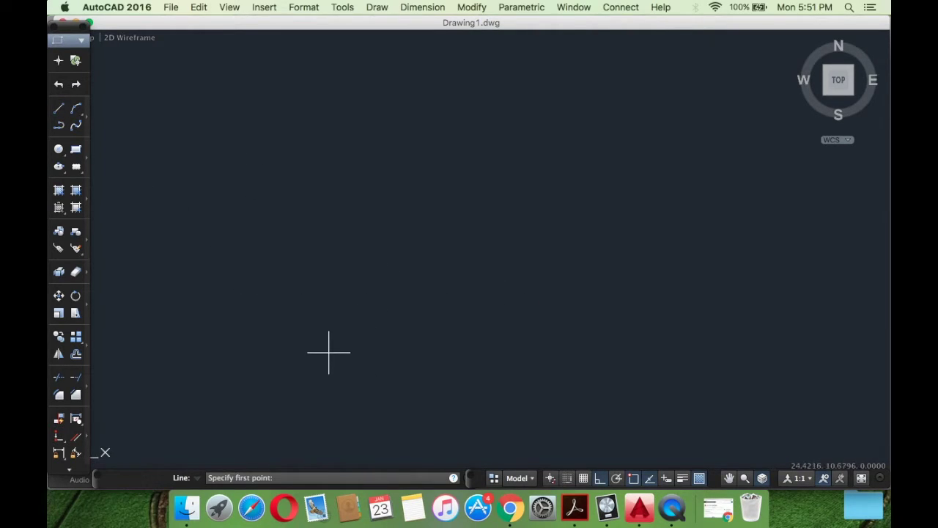
middle_drag(271, 370, 311, 378)
click(307, 364)
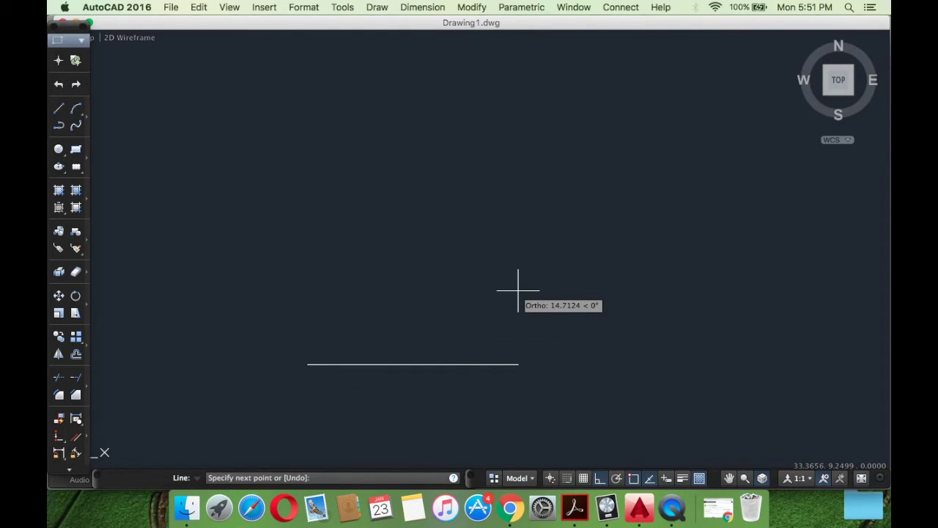
text(@)
text(1000<60)
key(Return)
key(Return)
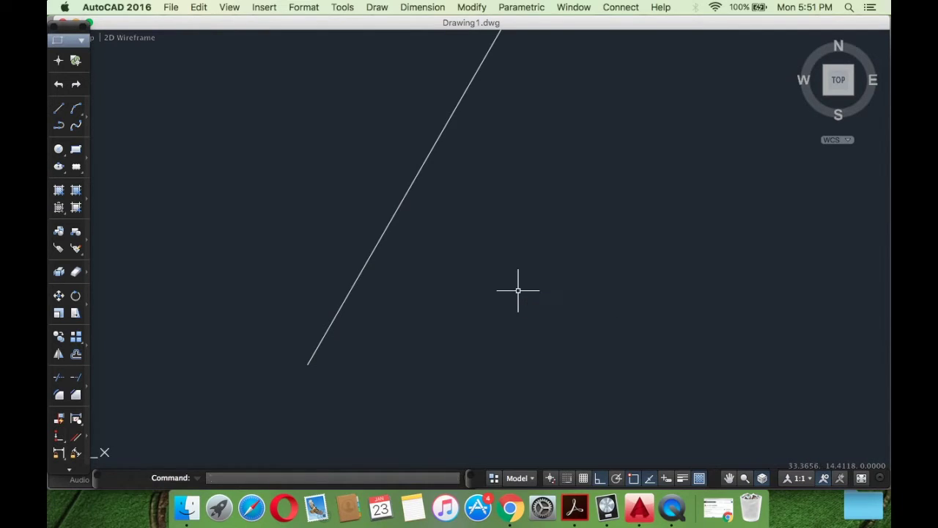
Examine the full extent of the new slanted line from its lower to its upper endpoint
scroll(504, 287, left, 5)
scroll(504, 286, down, 3)
scroll(618, 171, down, 6)
middle_drag(653, 139, 432, 279)
scroll(432, 277, up, 4)
scroll(432, 274, down, 4)
scroll(432, 274, up, 2)
click(359, 348)
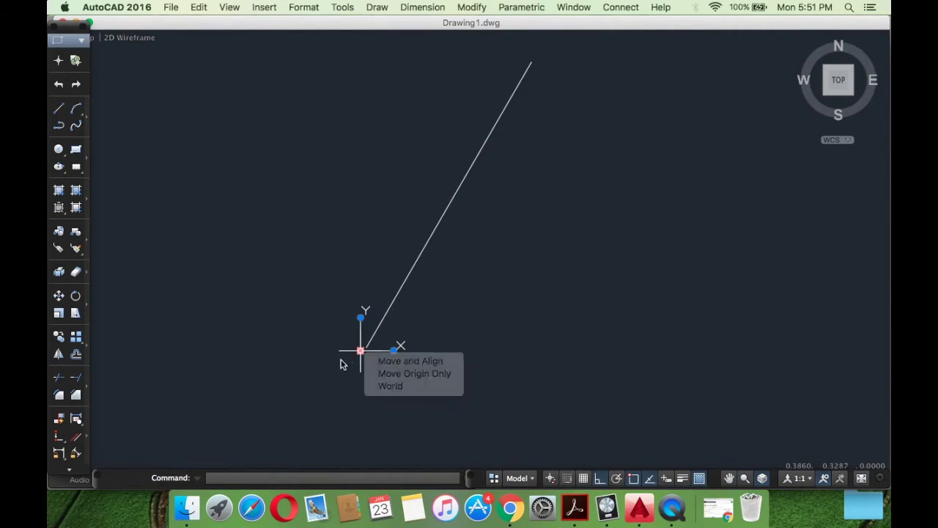
middle_drag(481, 161, 398, 268)
scroll(398, 268, down, 4)
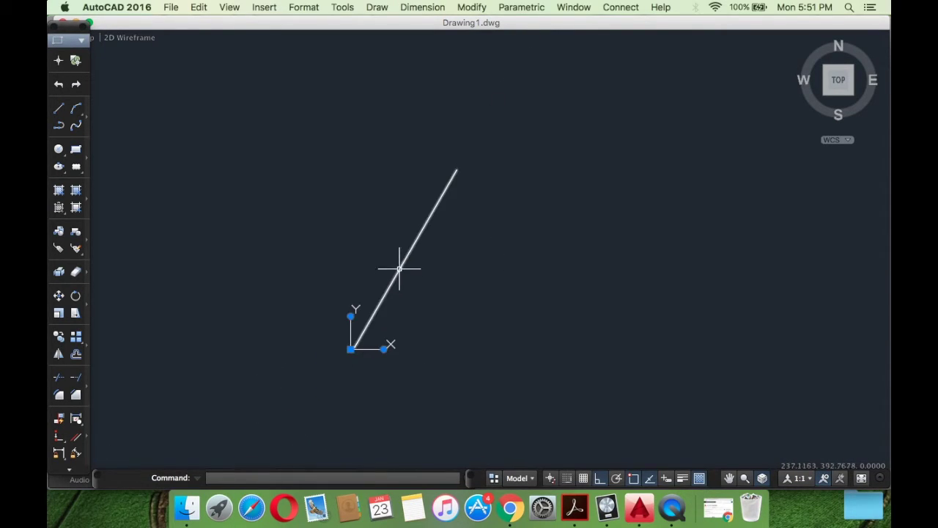
scroll(386, 312, up, 3)
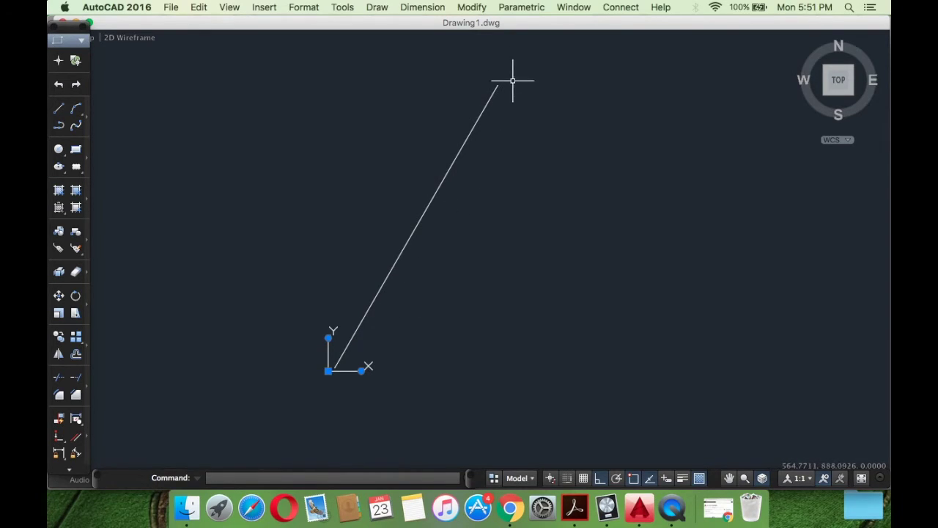
scroll(345, 360, up, 6)
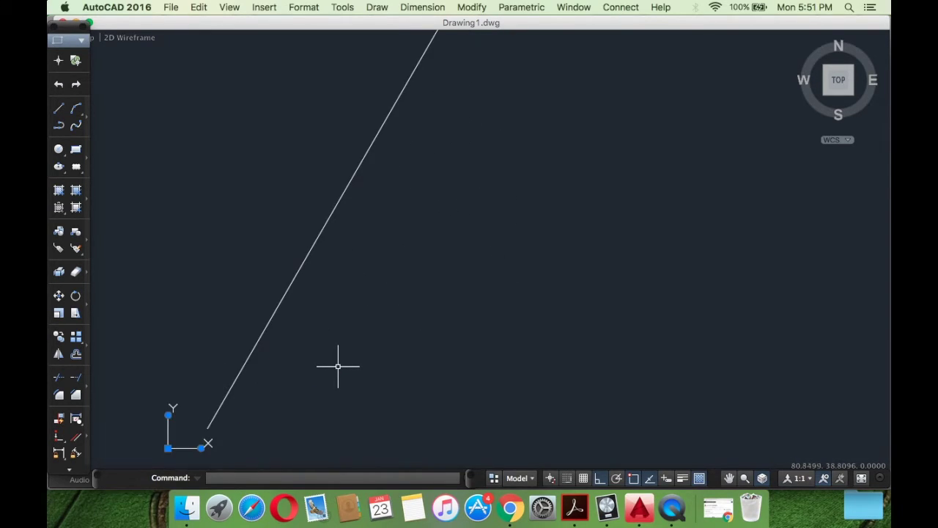
Draw a freehand-length horizontal line to the right from the lower endpoint of the slanted line with Ortho mode
text(l)
key(Return)
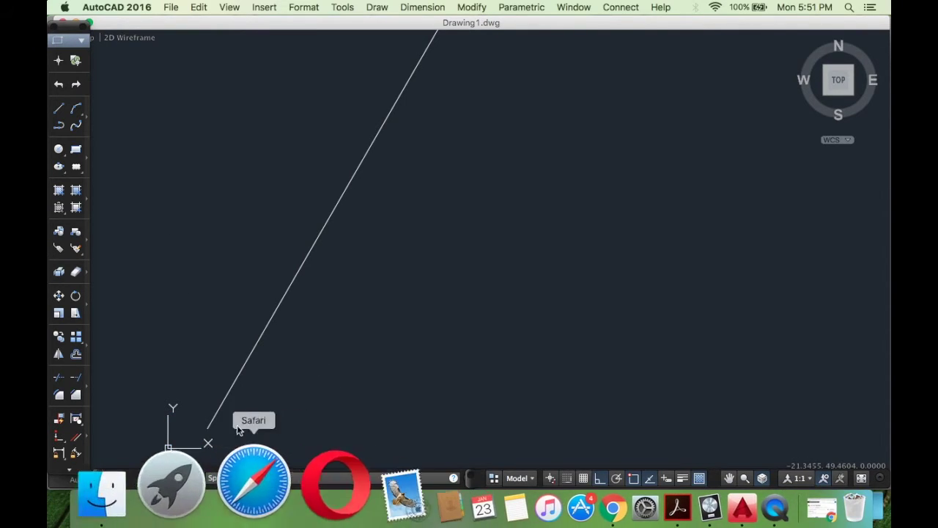
click(209, 428)
click(796, 367)
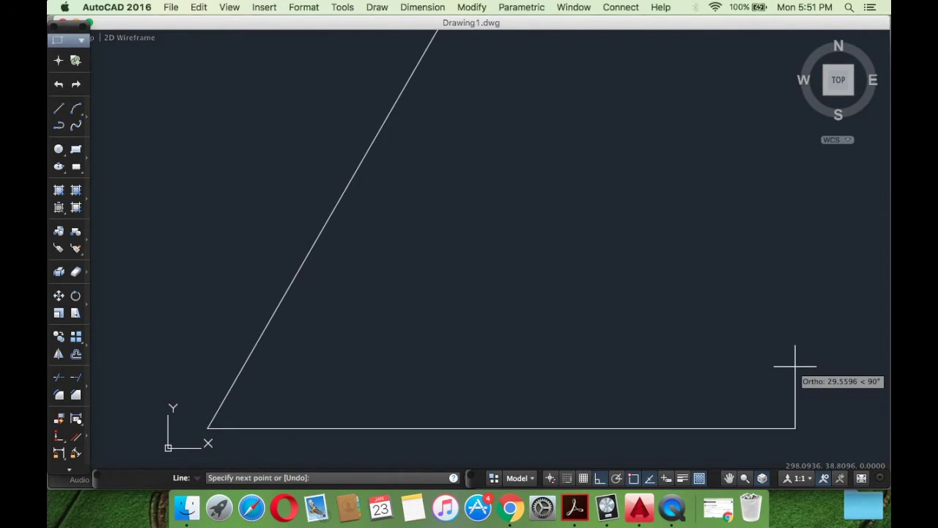
key(Escape)
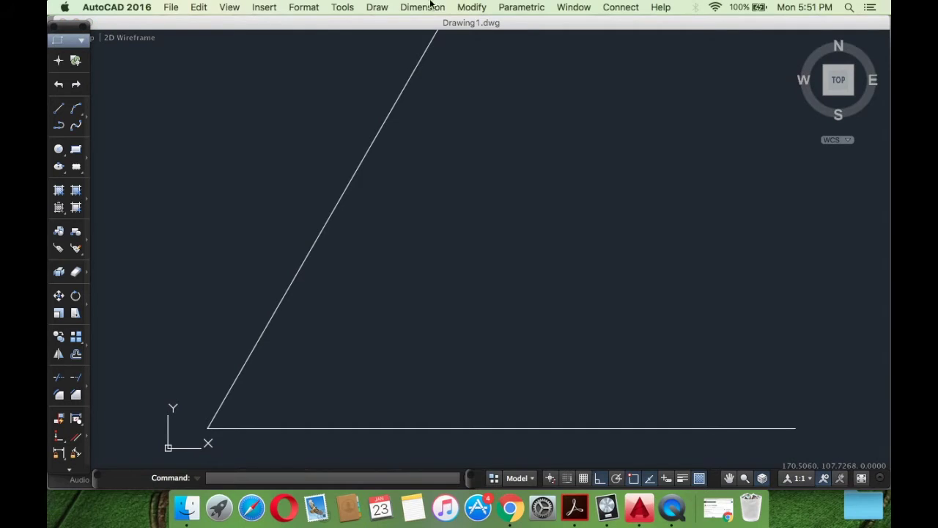
Add an aligned dimension between the slanted line's two endpoints, placed on its upper-left side
click(470, 6)
mouse_move(422, 7)
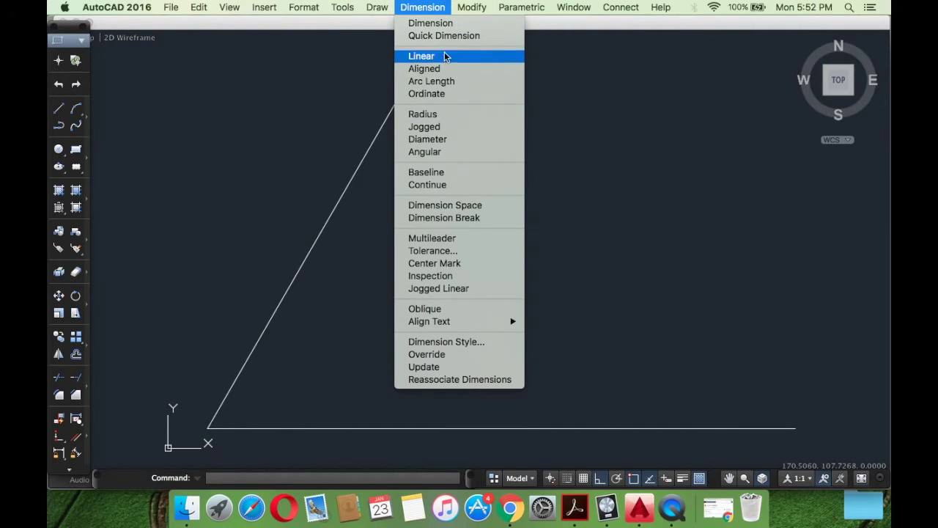
click(421, 56)
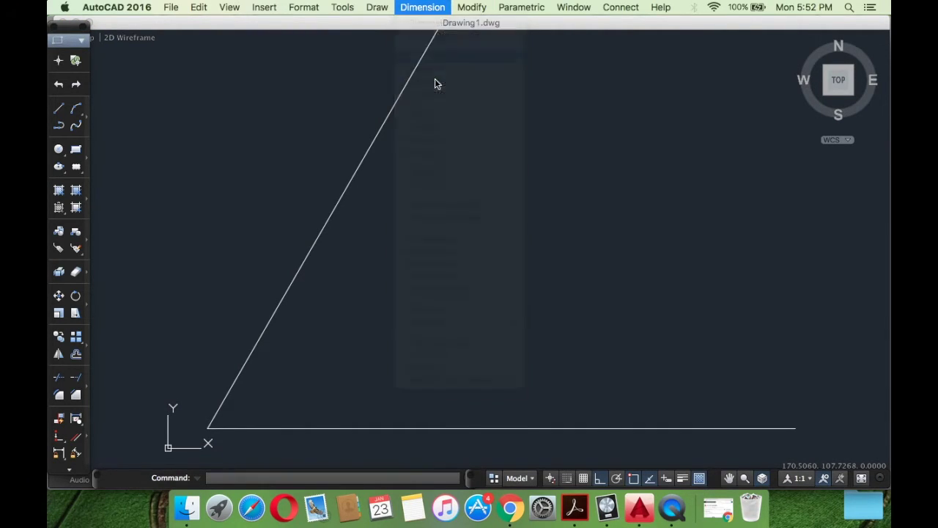
click(422, 6)
click(422, 68)
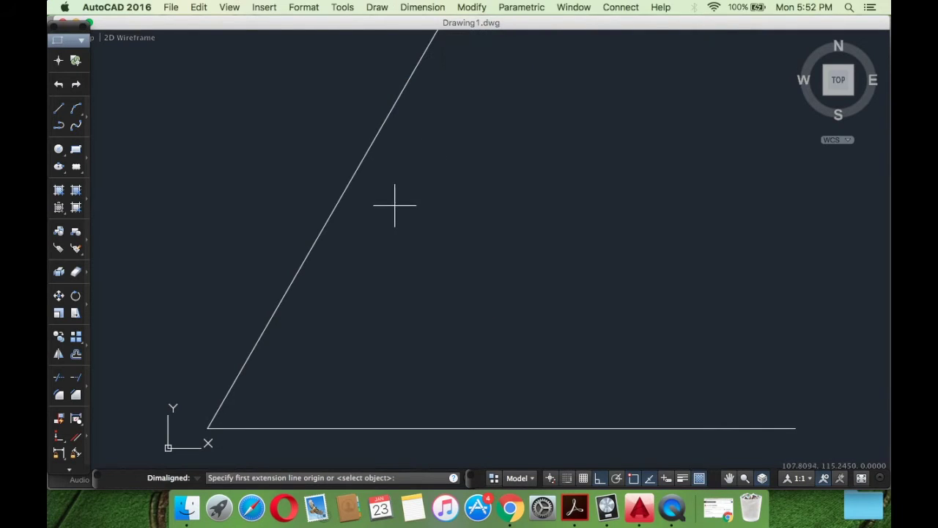
scroll(393, 203, down, 3)
click(395, 168)
scroll(312, 143, down, 3)
middle_drag(308, 140, 279, 256)
middle_drag(318, 192, 306, 237)
click(359, 132)
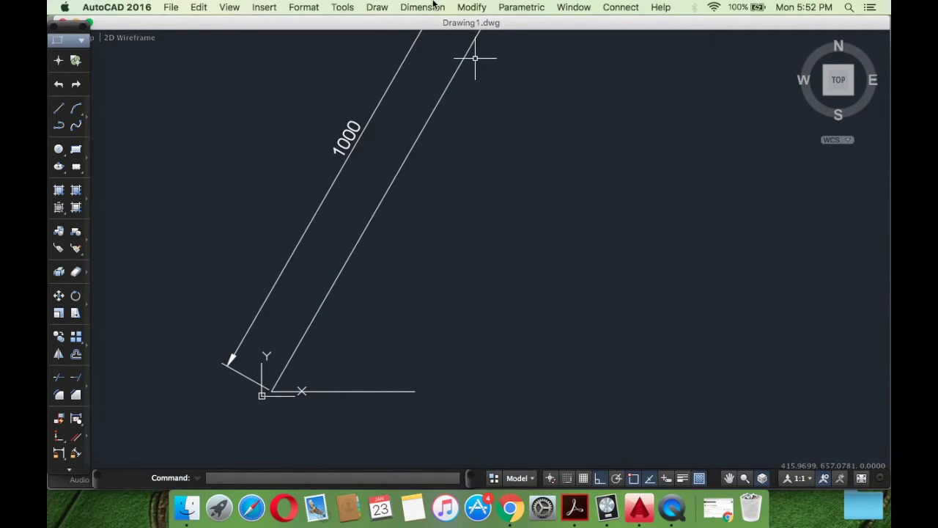
click(377, 6)
mouse_move(402, 6)
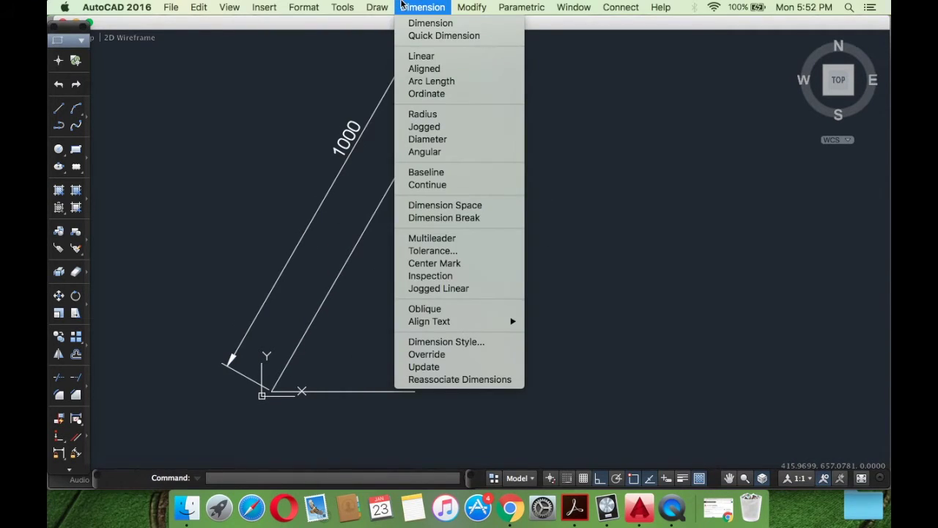
click(422, 68)
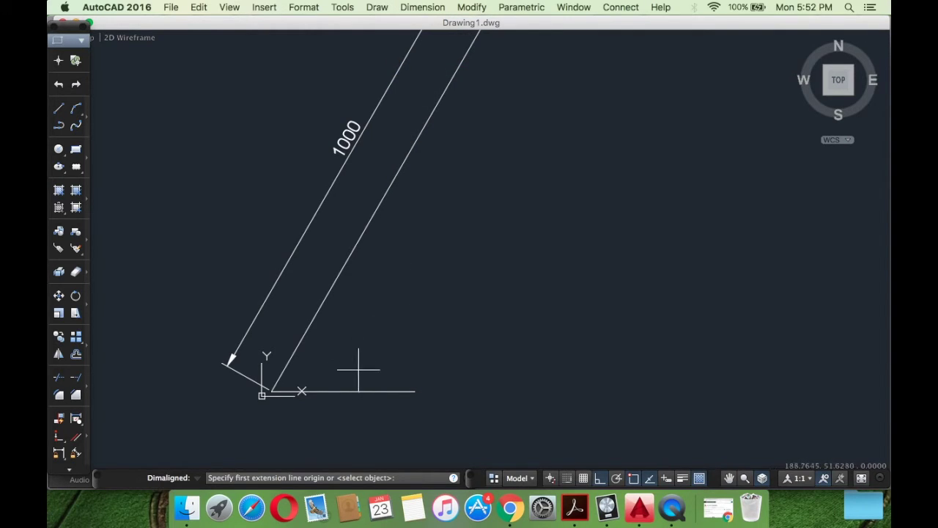
Add an angular dimension between the horizontal line and the slanted line, placing its arc inside the opening
click(412, 7)
mouse_move(390, 7)
mouse_move(422, 6)
click(421, 151)
click(348, 393)
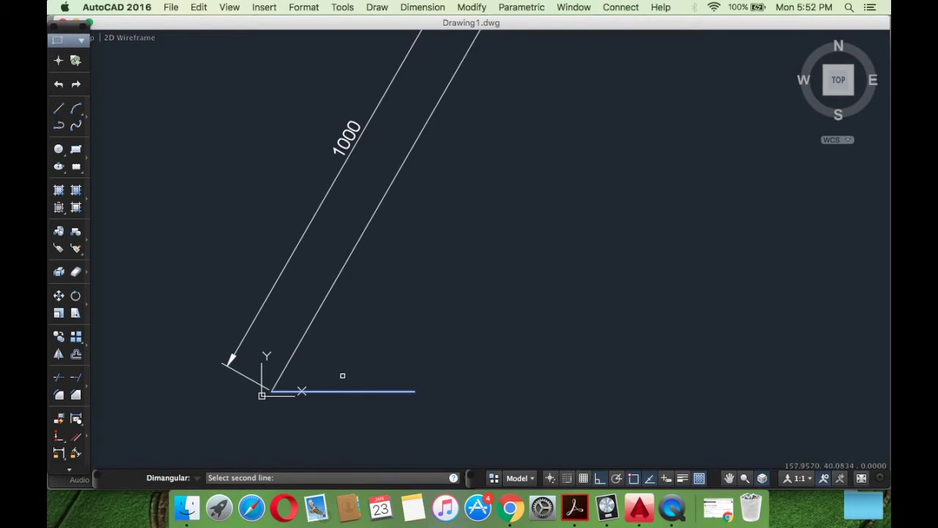
click(312, 318)
click(456, 288)
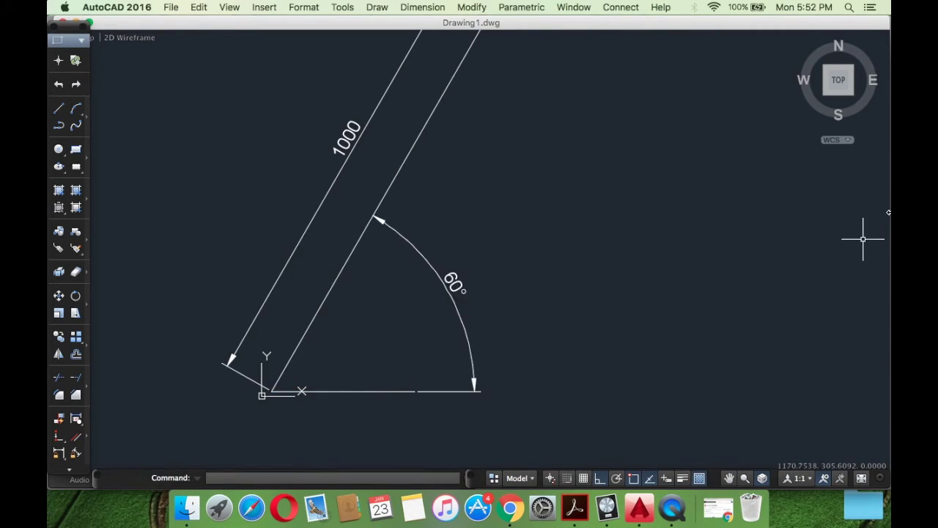
Erase the slanted line with its aligned and angular dimensions, plus the horizontal line at its lower end
click(516, 287)
click(281, 172)
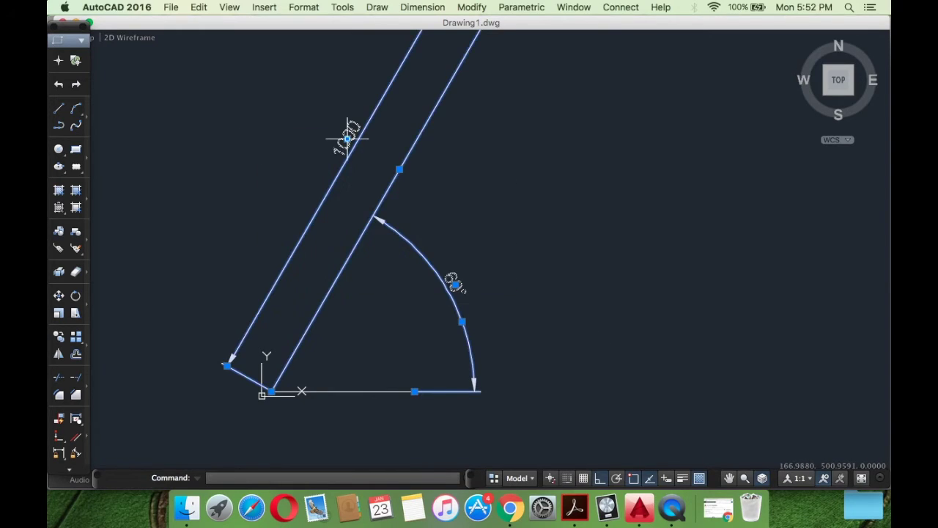
mouse_move(347, 138)
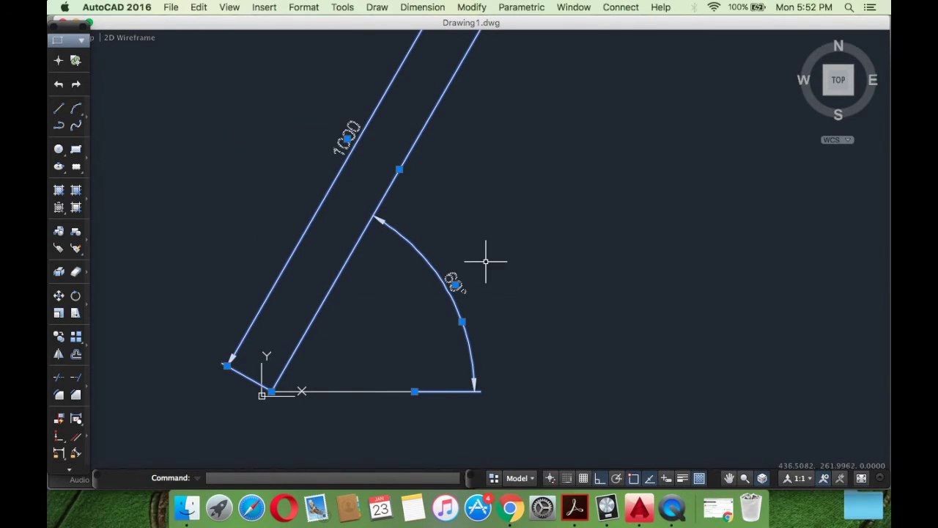
scroll(496, 260, down, 4)
scroll(484, 271, up, 4)
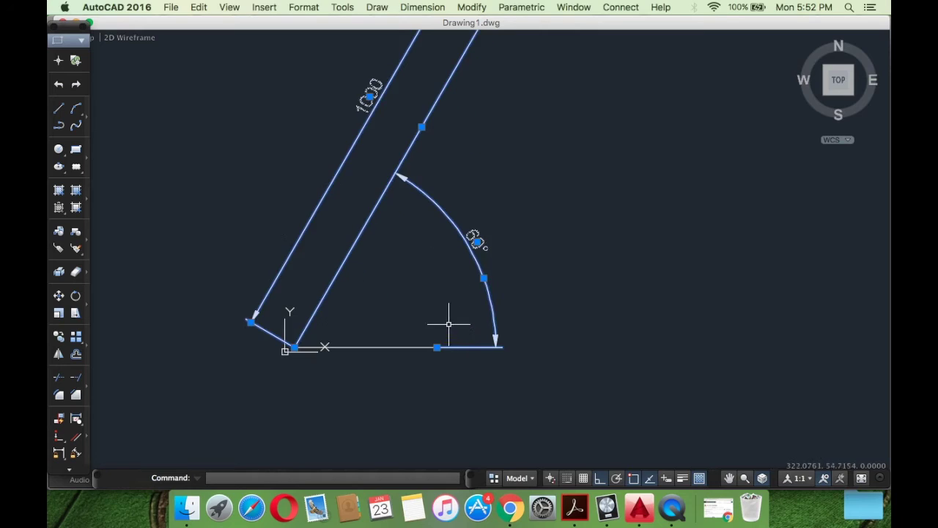
key(Delete)
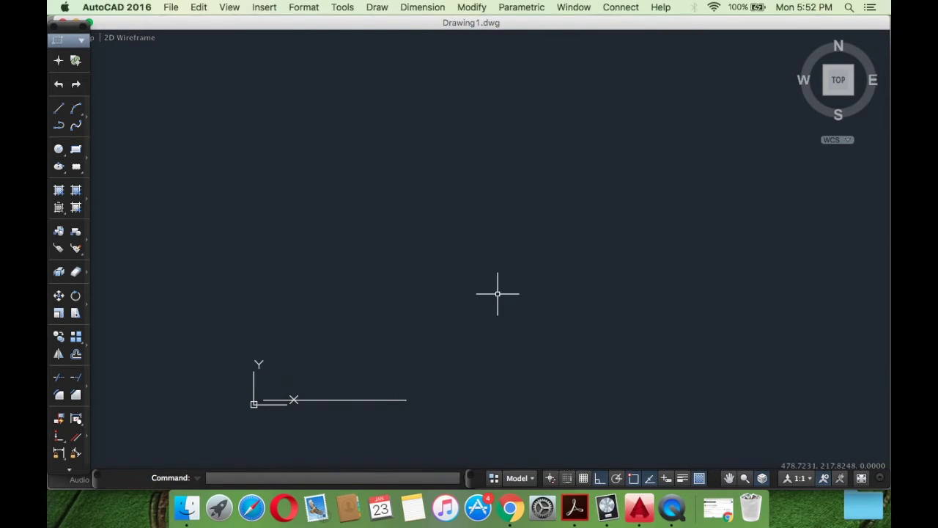
click(419, 425)
click(287, 360)
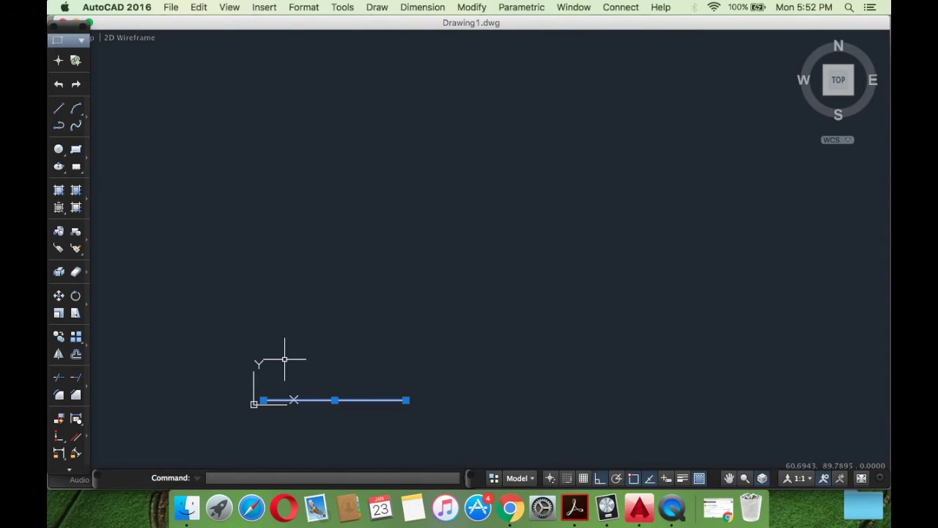
key(Delete)
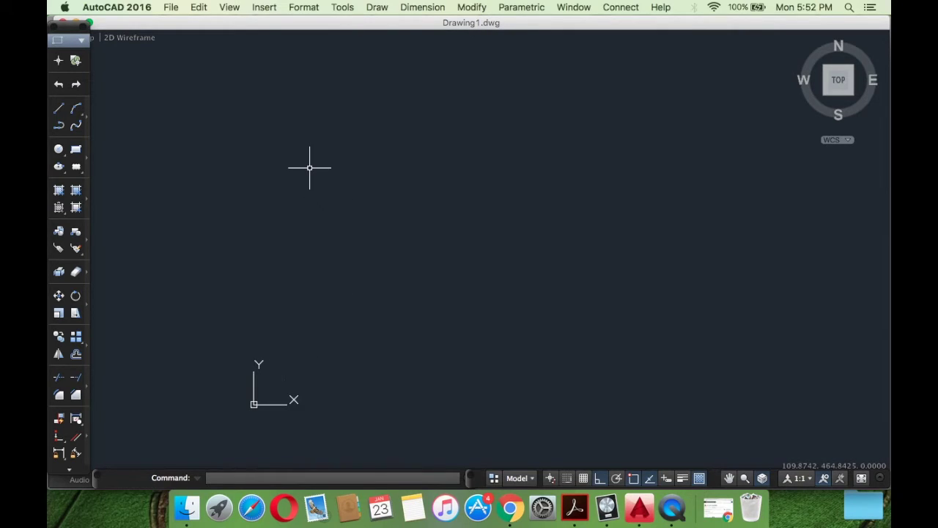
click(70, 475)
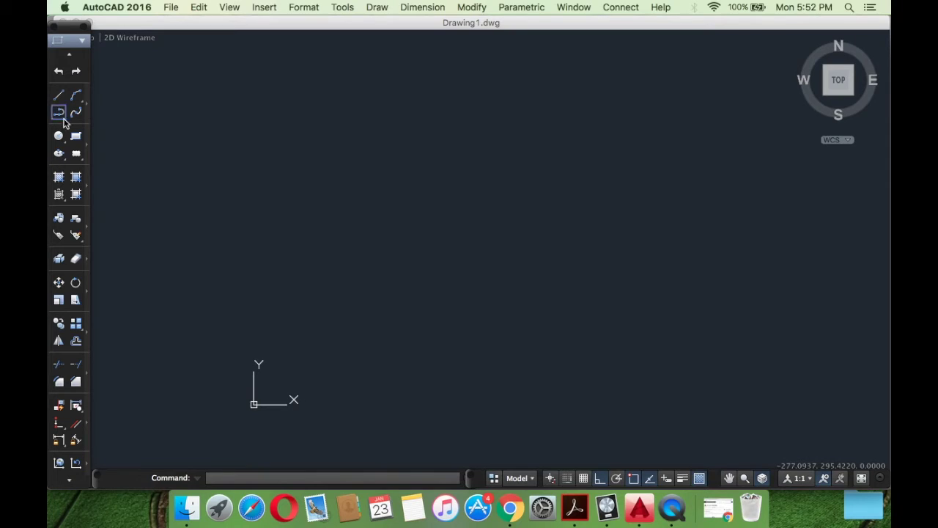
click(76, 230)
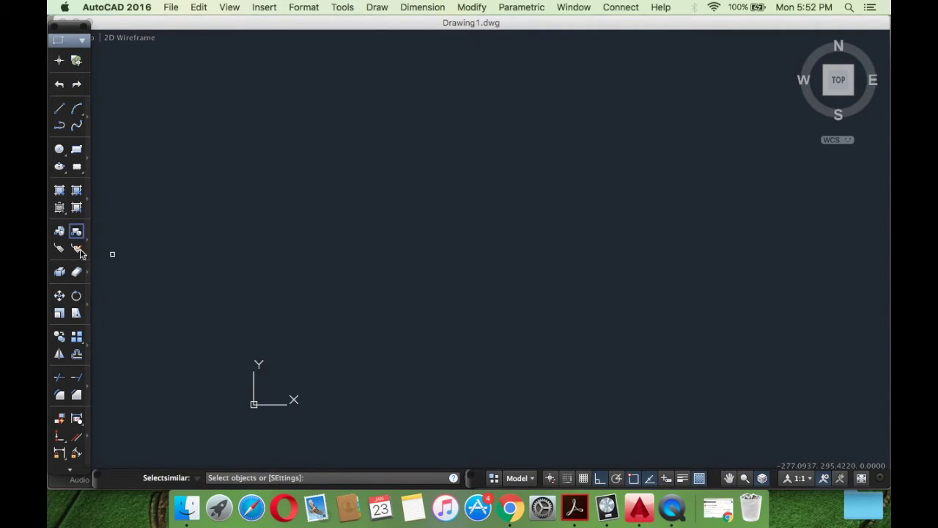
click(69, 472)
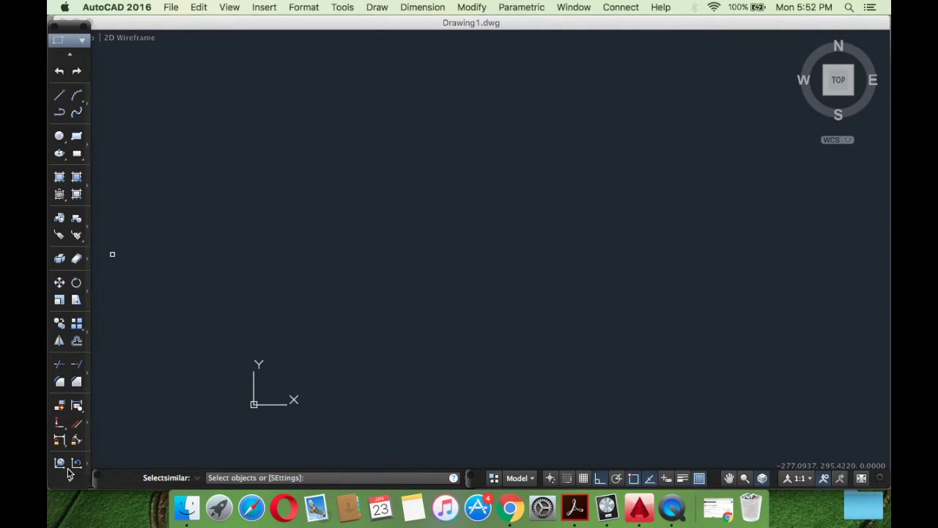
click(68, 476)
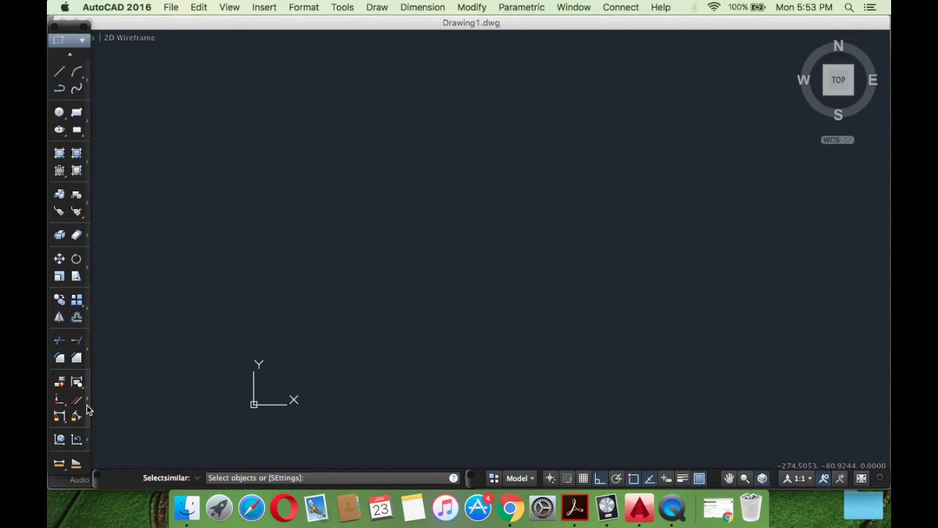
scroll(86, 408, up, 1)
scroll(84, 374, up, 1)
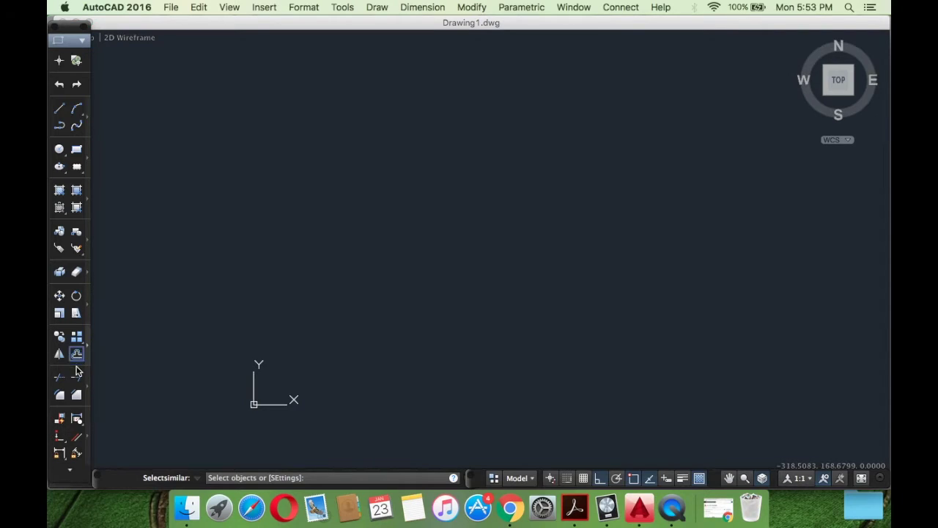
click(405, 7)
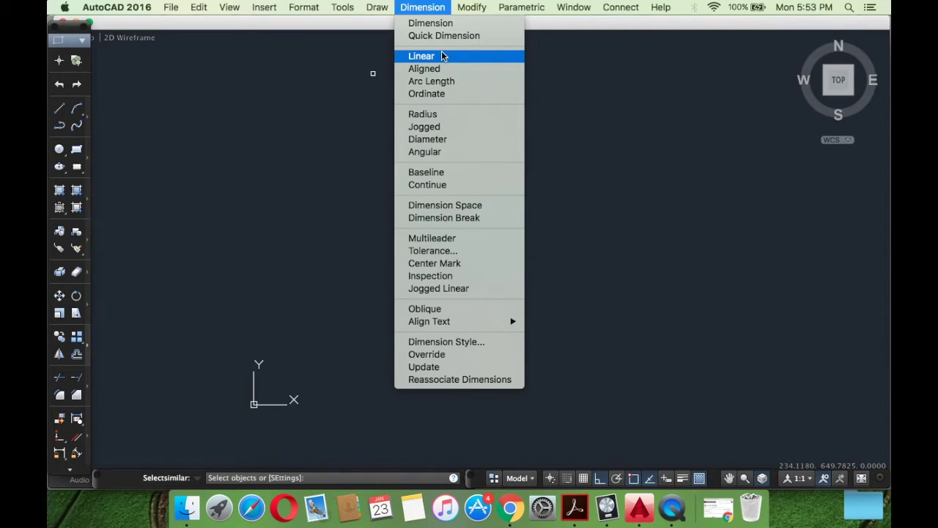
click(368, 97)
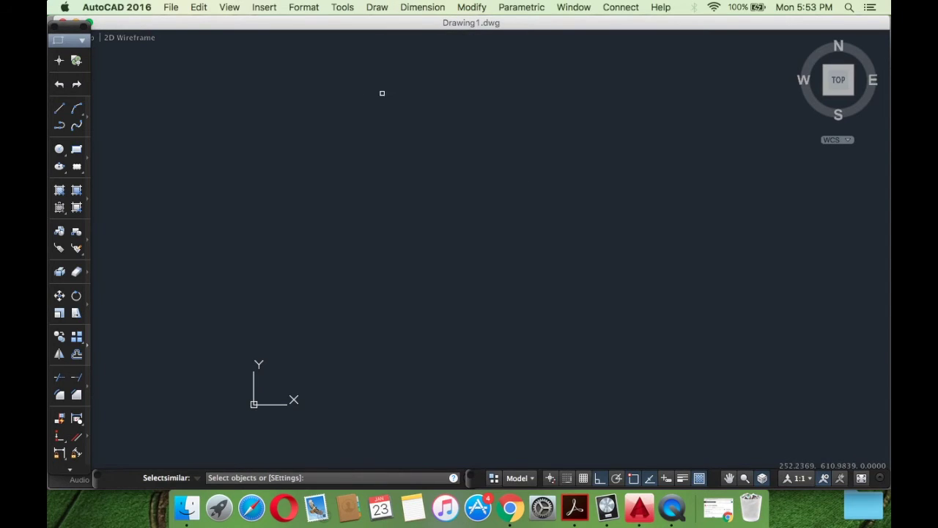
key(Escape)
Draw a freehand slanted line above and right of the origin, about 393 wide and 384 high, with Ortho mode off
text(l)
key(Return)
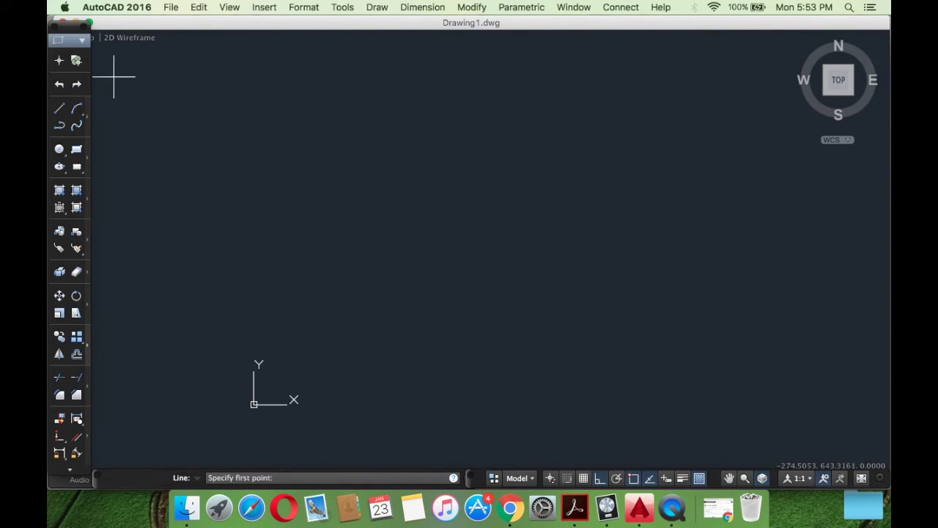
click(357, 331)
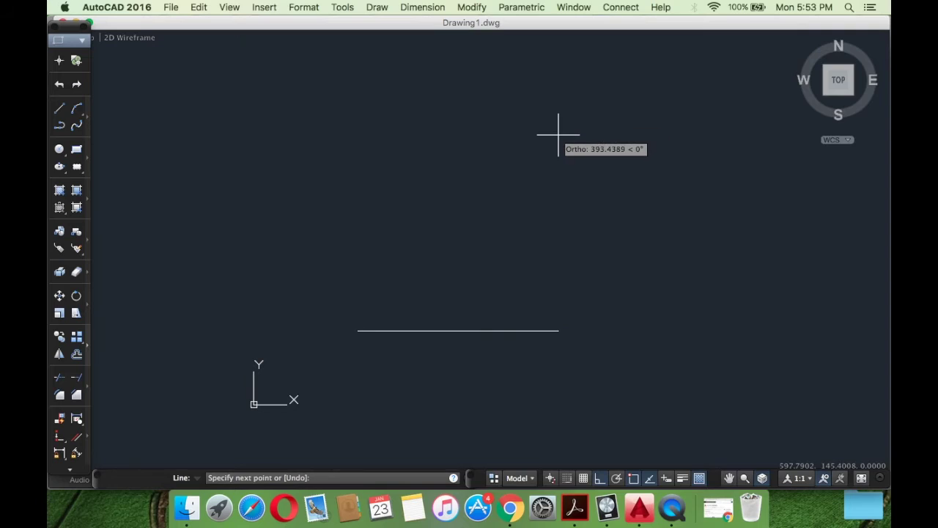
key(F8)
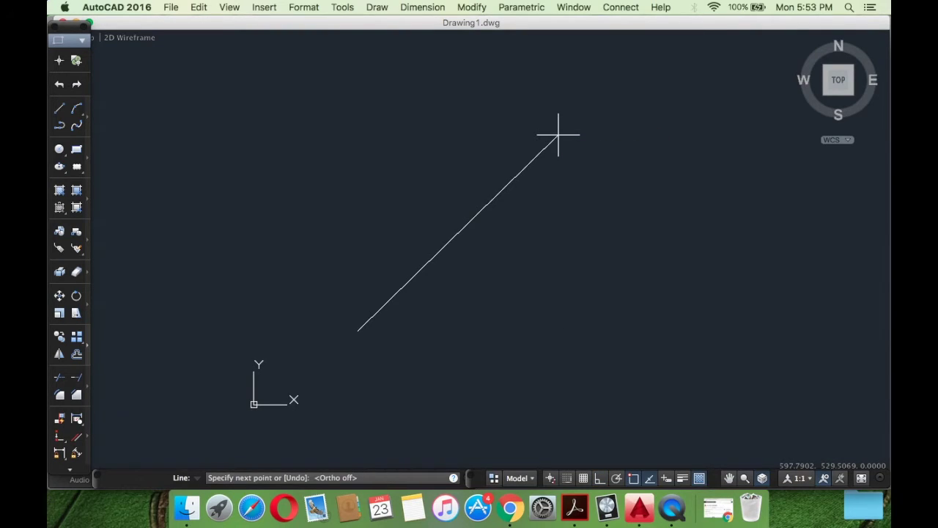
click(558, 134)
key(Escape)
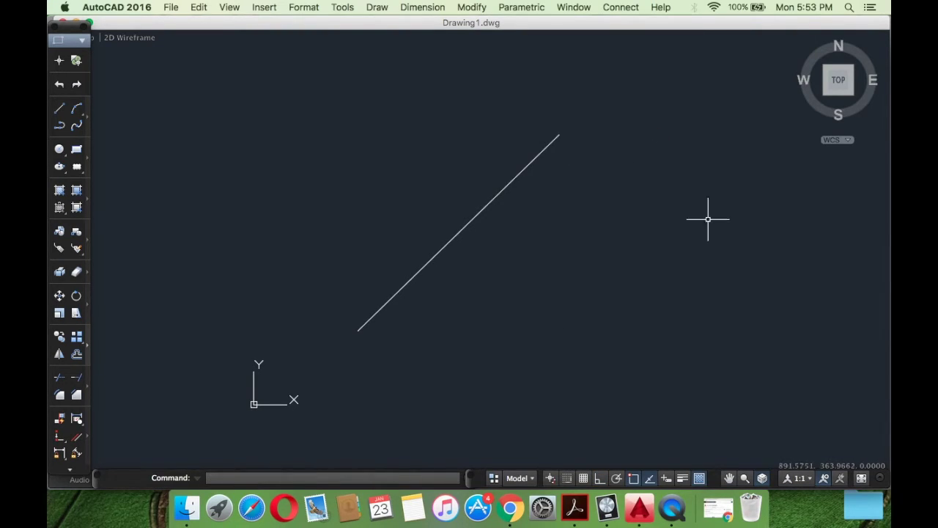
Add a linear dimension of the vertical distance between the slanted line's endpoints, placed well to the line's right
click(430, 7)
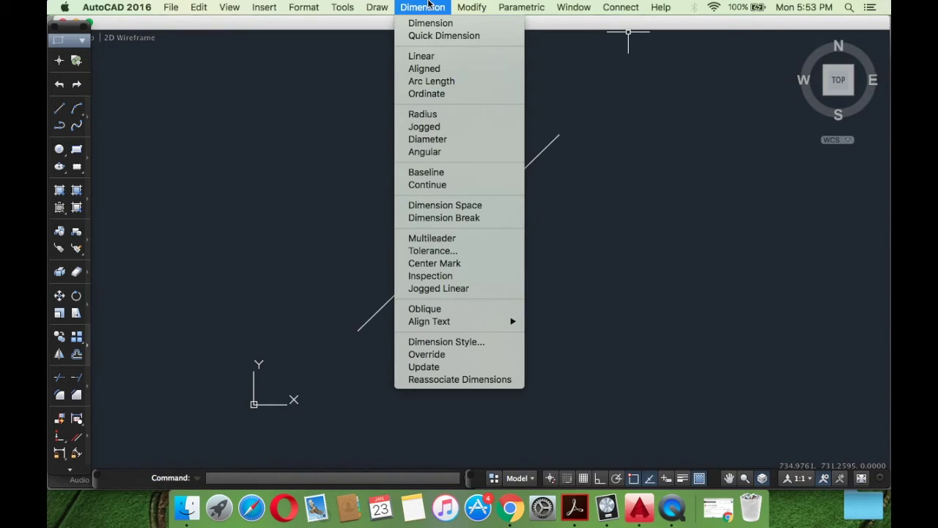
click(421, 56)
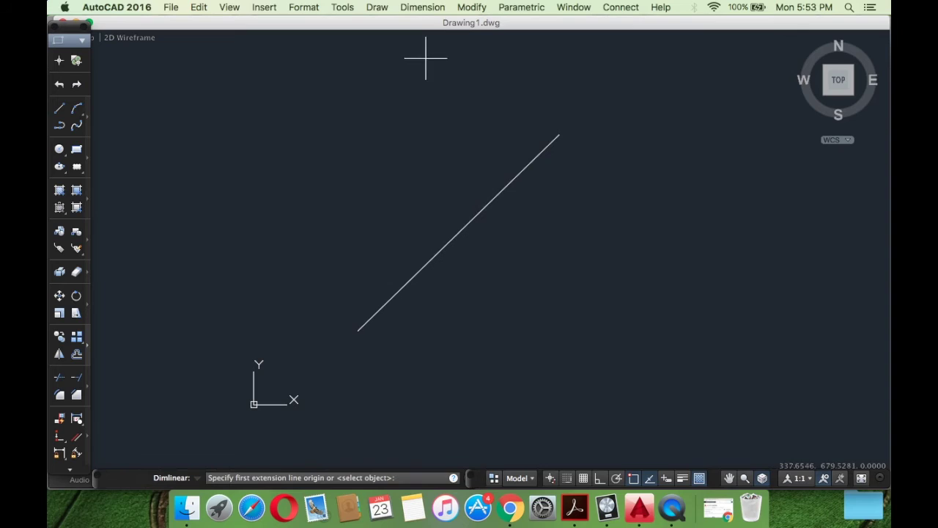
click(358, 331)
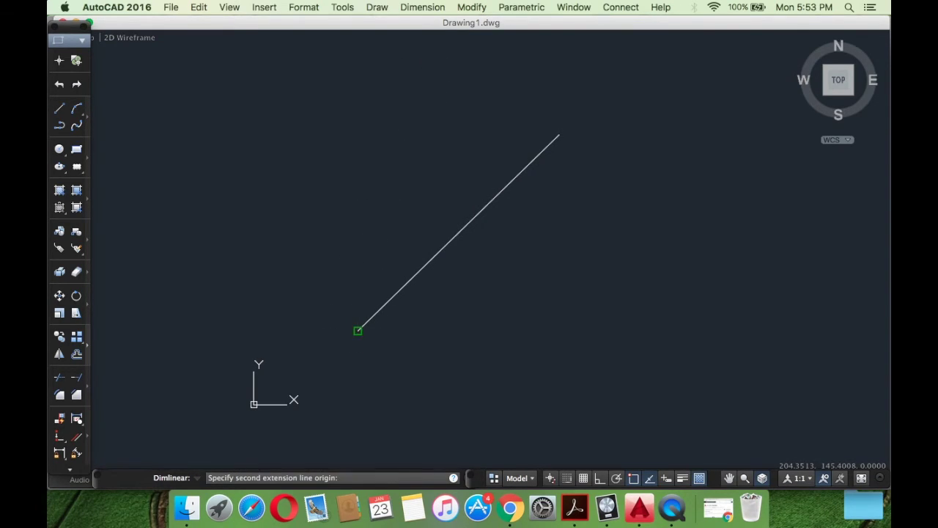
click(558, 135)
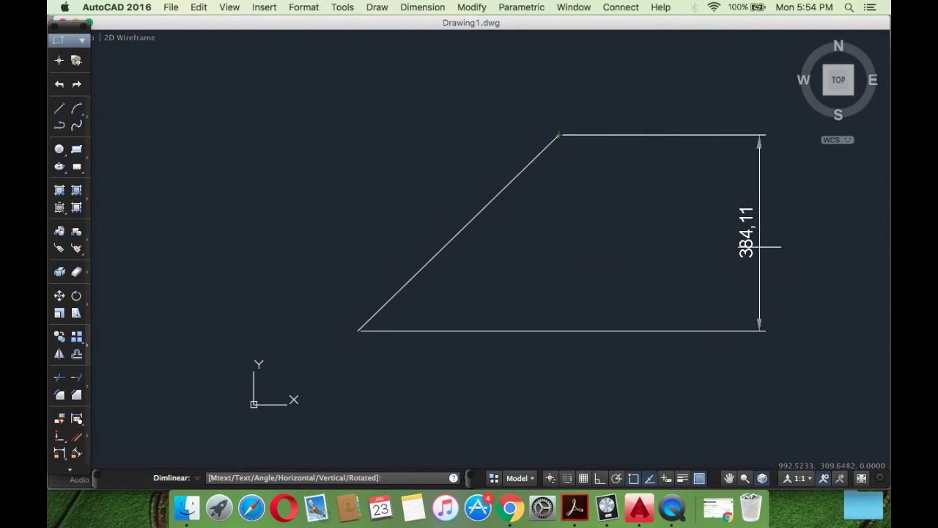
click(760, 247)
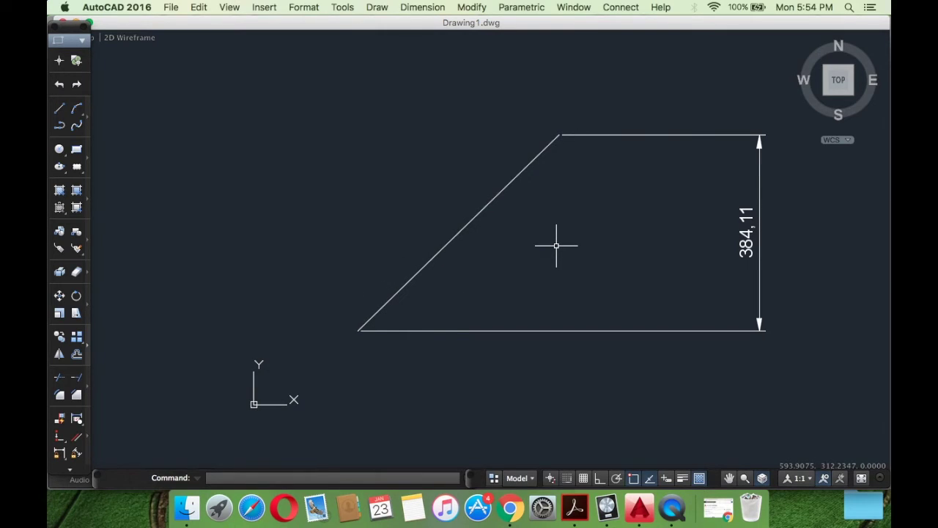
Draw a vertical line about 771 long to the right of the dimensioned slanted line, with Ortho mode on
scroll(543, 242, down, 4)
middle_drag(540, 241, 430, 304)
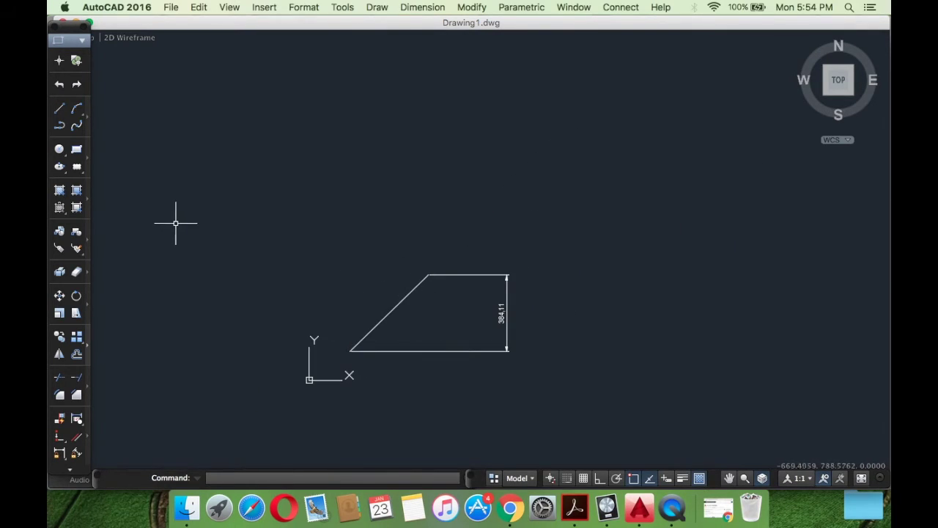
key(l)
key(Return)
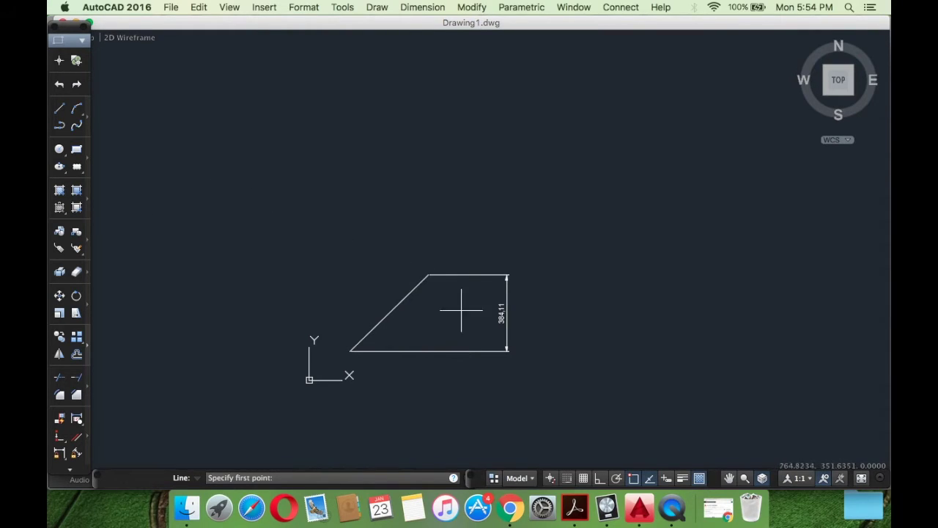
click(569, 352)
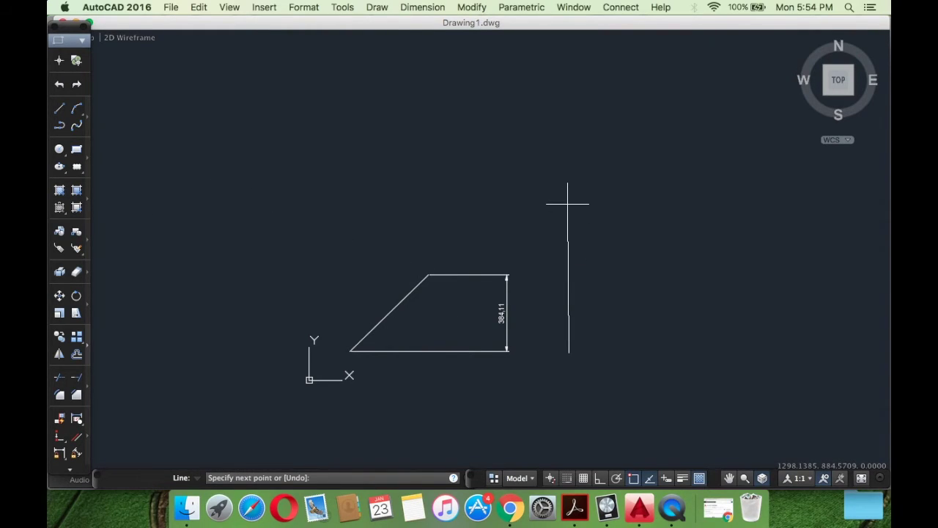
key(F8)
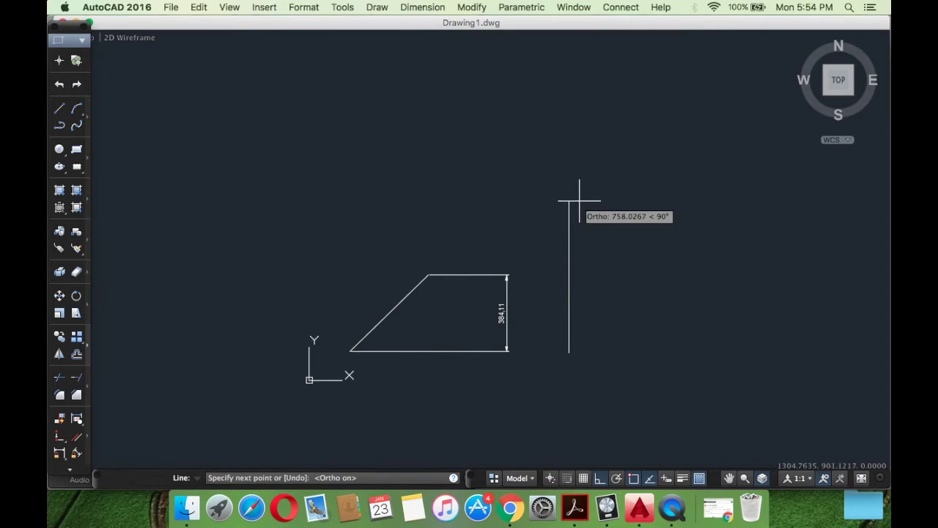
click(569, 199)
key(Return)
Draw a horizontal line about 831 long to the right from the vertical line's lower endpoint
key(Return)
click(568, 353)
click(733, 351)
key(Return)
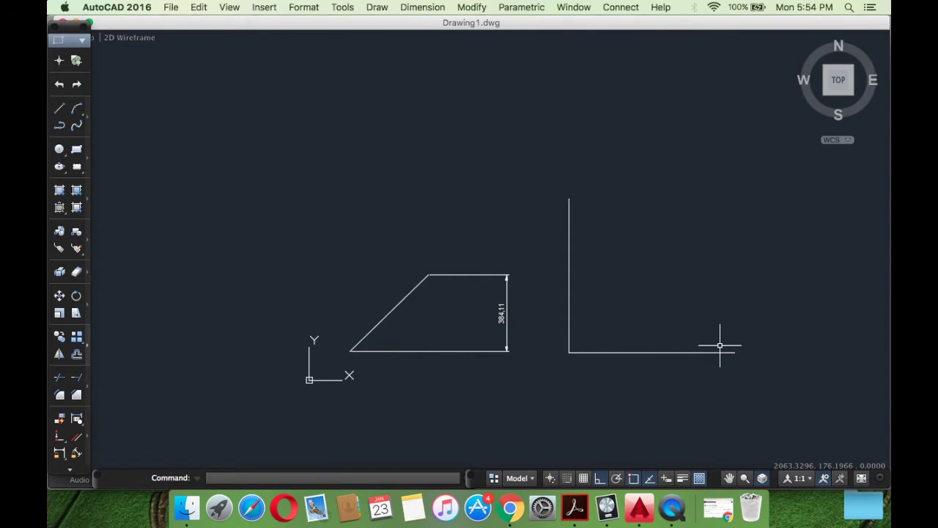
Add a linear dimension to the vertical line by selecting the line itself, placed on its left side
scroll(720, 345, up, 2)
middle_drag(683, 349, 681, 356)
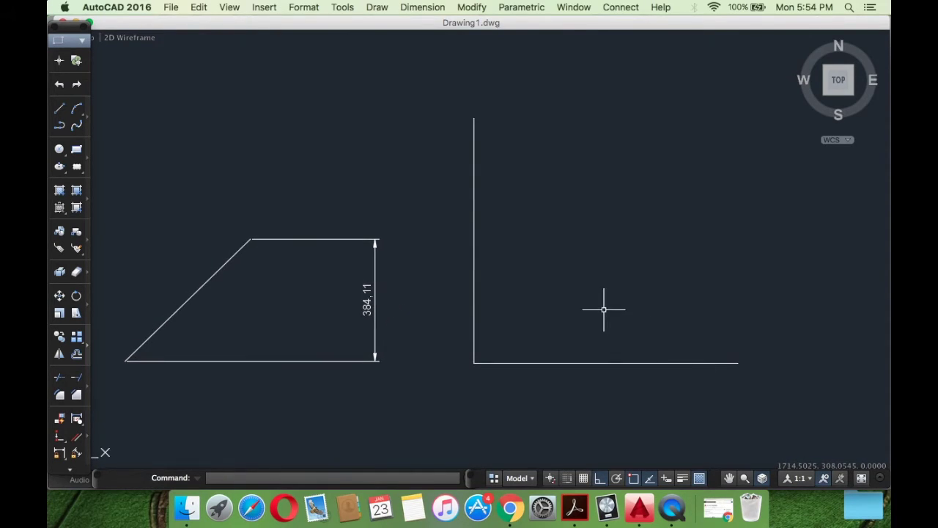
middle_drag(603, 308, 582, 324)
click(437, 7)
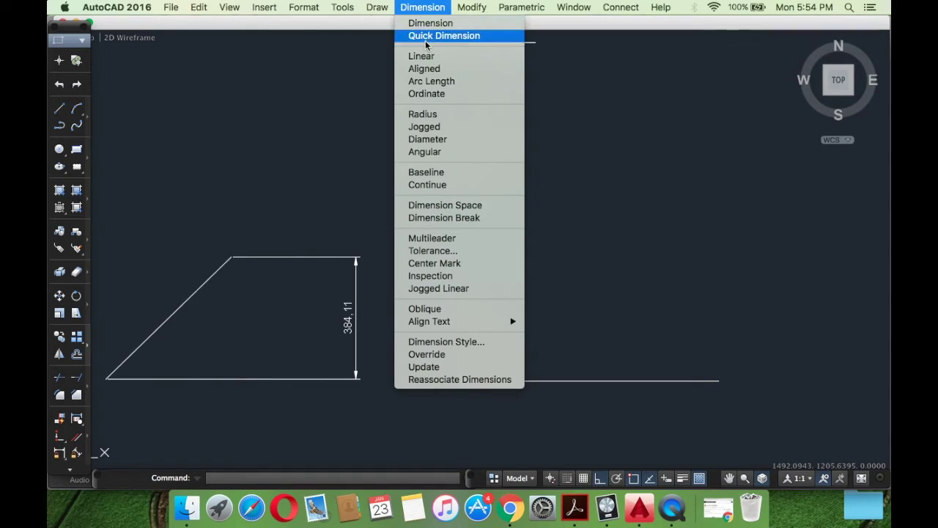
click(422, 57)
click(455, 240)
click(419, 233)
Add a linear dimension to the horizontal line by selecting the line itself, placed below it
right_click(531, 296)
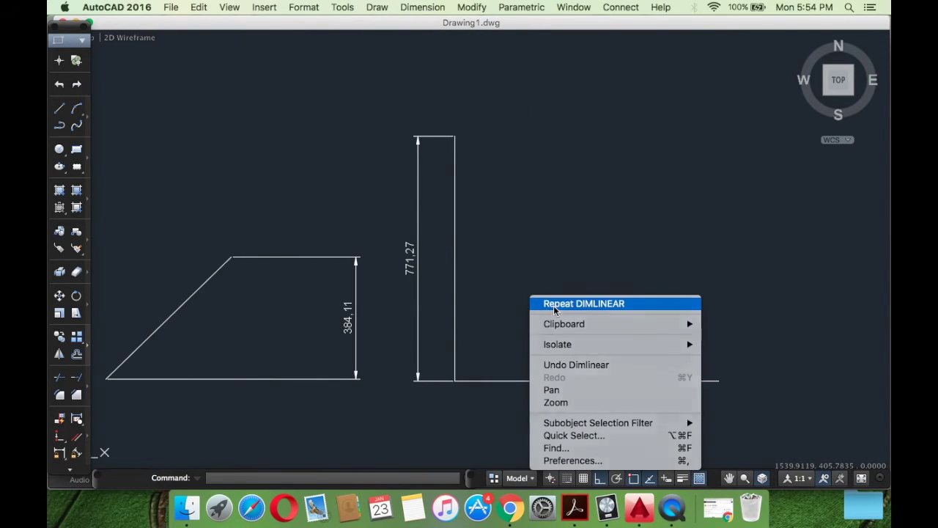
click(557, 303)
key(Return)
click(601, 381)
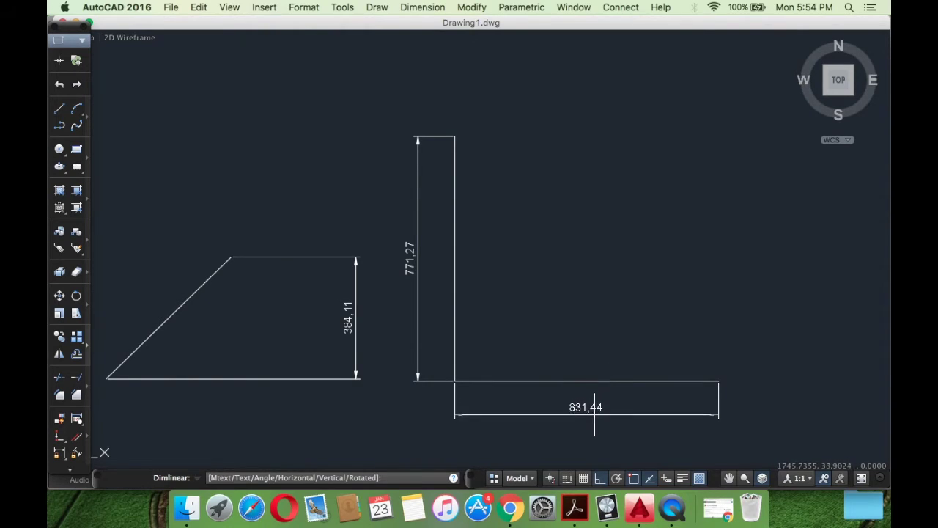
click(600, 416)
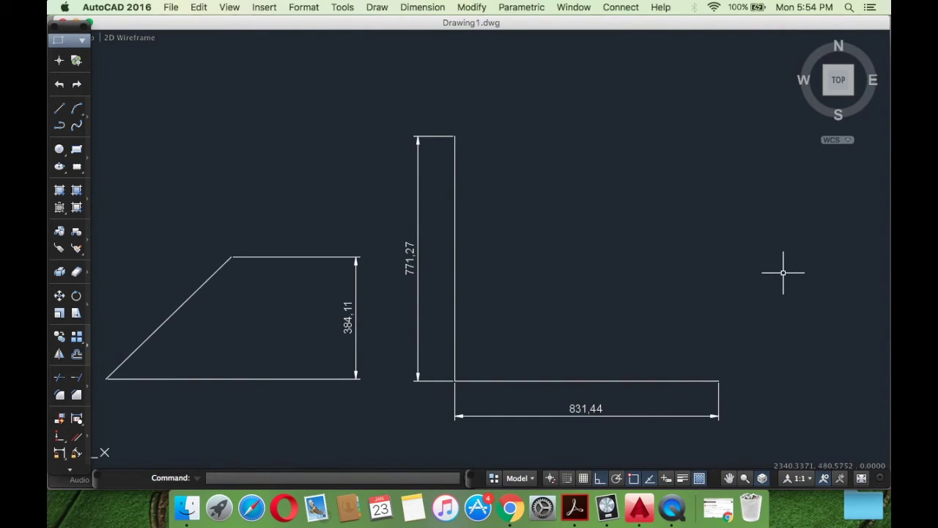
middle_drag(638, 215, 659, 210)
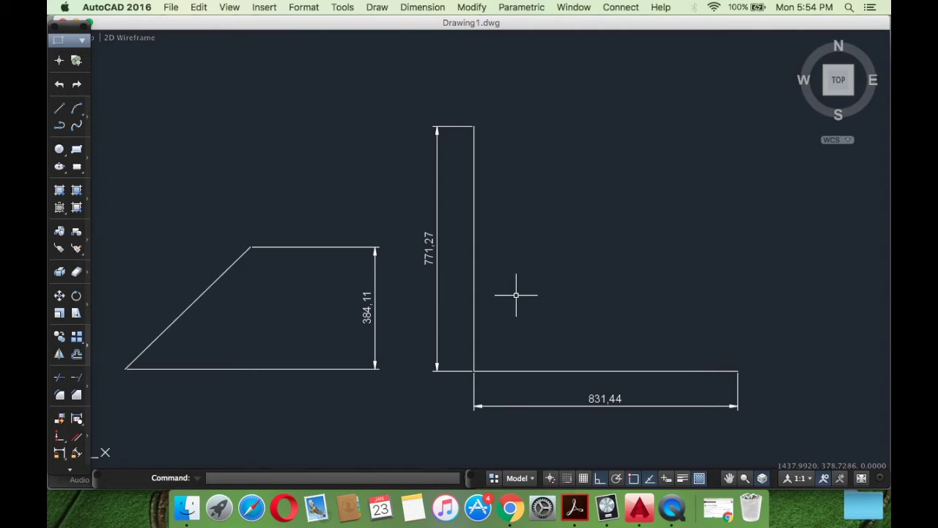
scroll(396, 264, down, 2)
middle_drag(387, 285, 419, 354)
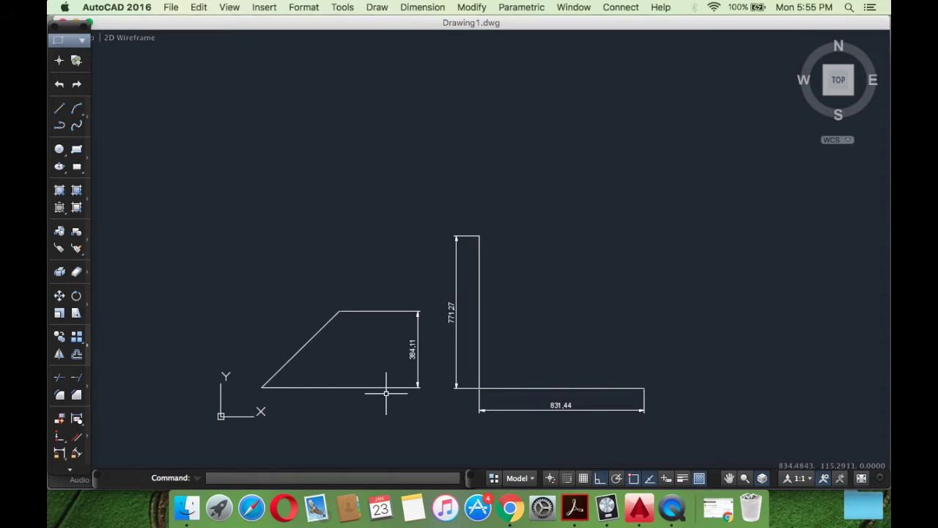
scroll(292, 359, up, 4)
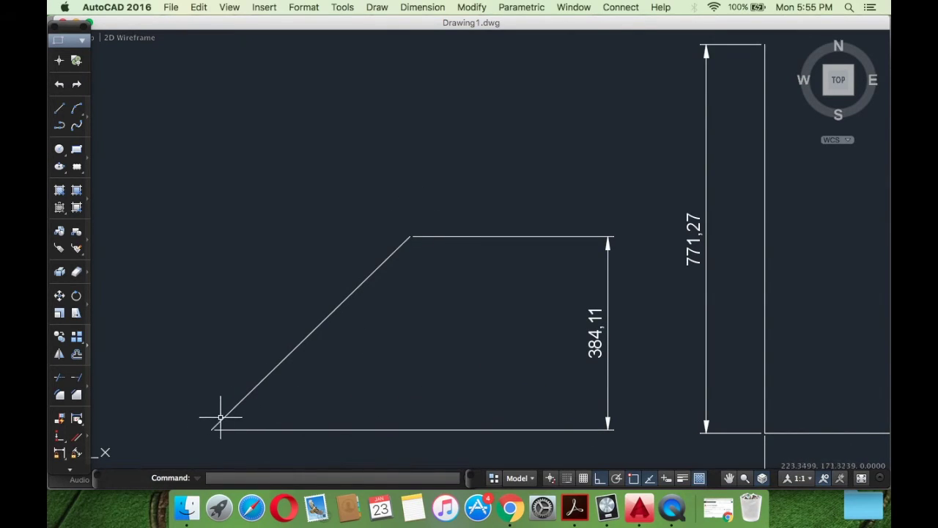
Add an aligned dimension to the slanted line by selecting the line itself, placed on its upper-left side
click(440, 6)
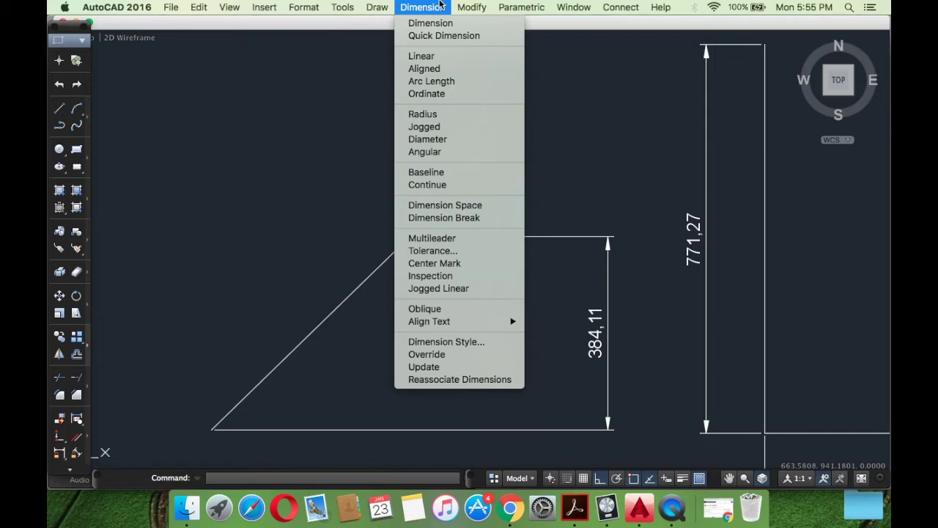
click(434, 68)
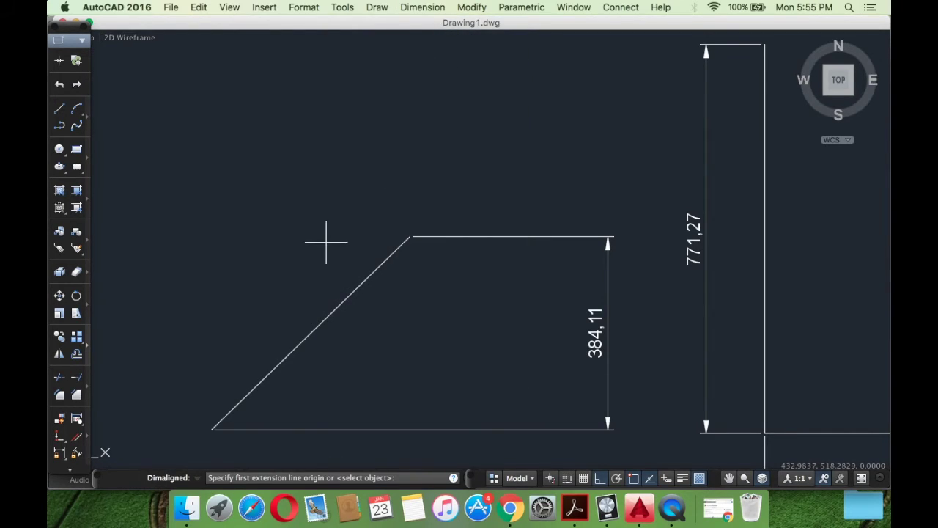
key(Return)
click(344, 293)
click(291, 269)
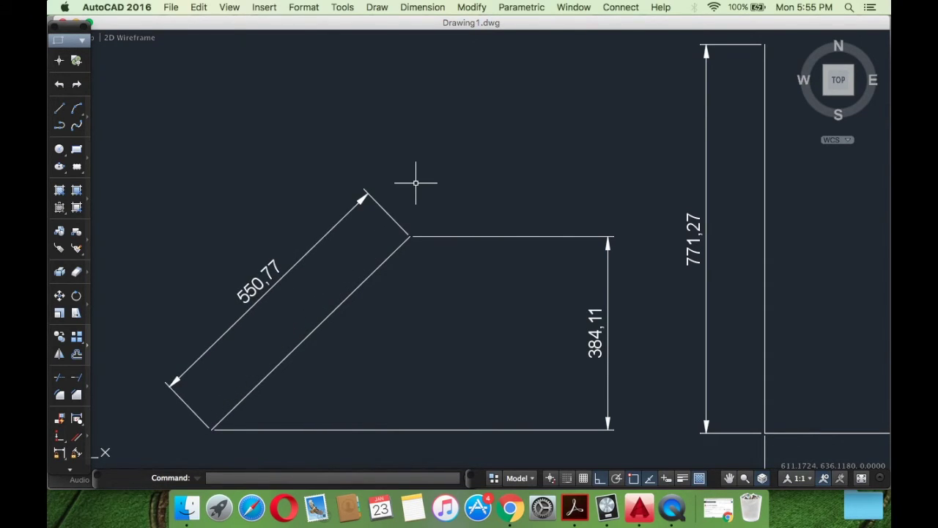
Delete the aligned dimension from the slanted line
click(285, 320)
click(198, 237)
key(Delete)
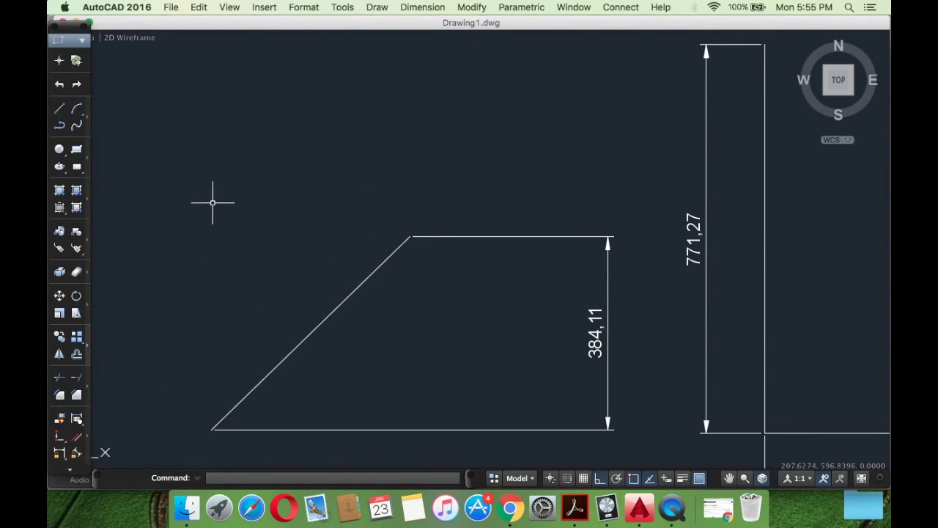
Add an aligned dimension between the slanted line's upper and lower endpoints, placed on its upper-left side
click(425, 6)
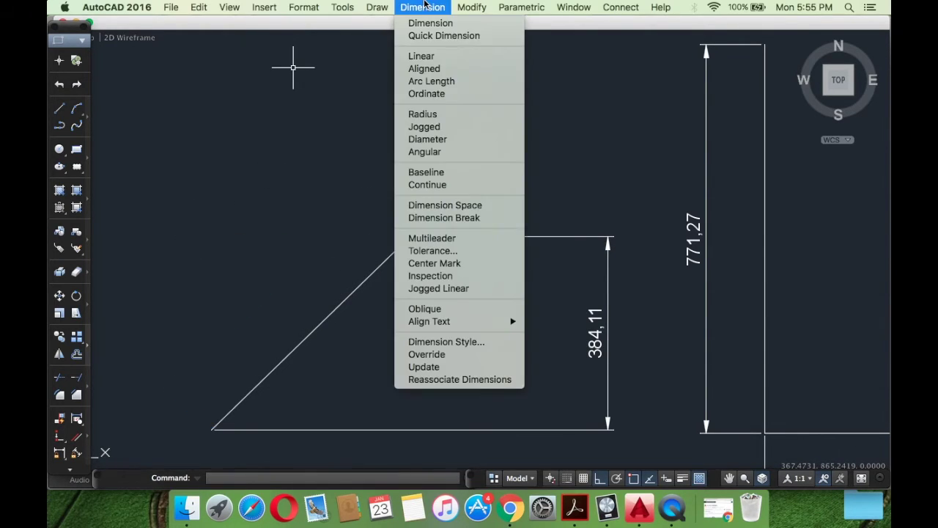
click(432, 69)
click(409, 236)
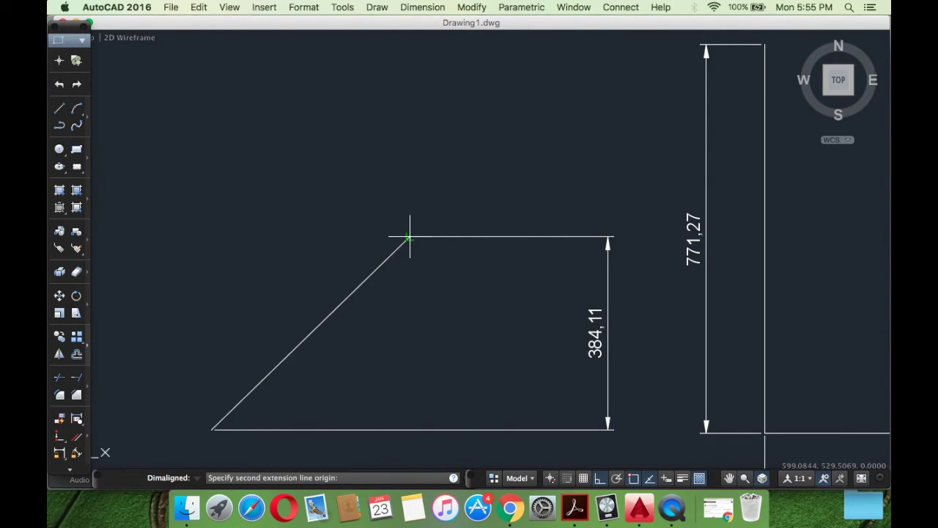
click(211, 430)
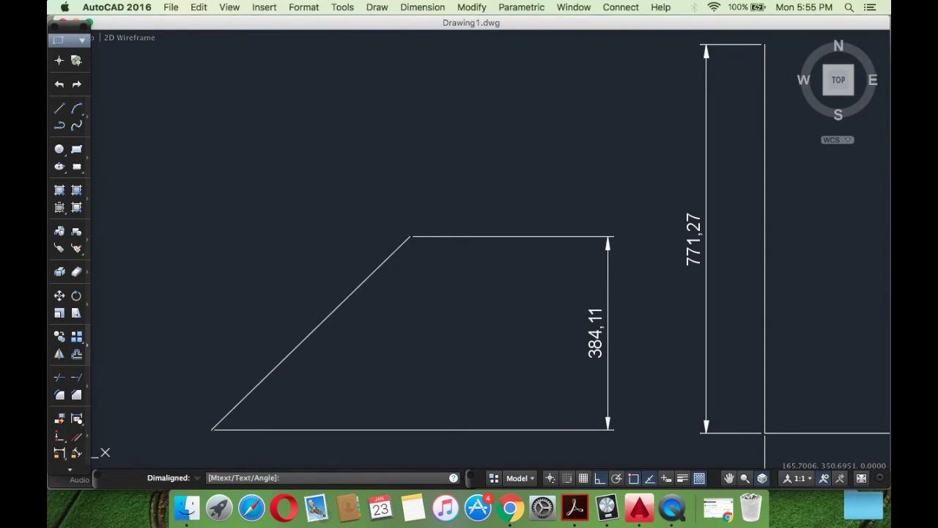
click(334, 187)
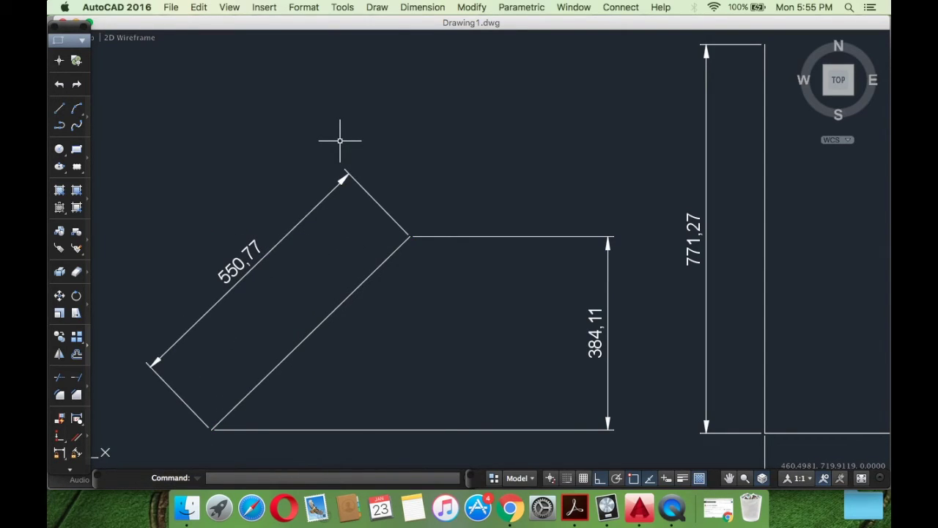
scroll(557, 136, down, 4)
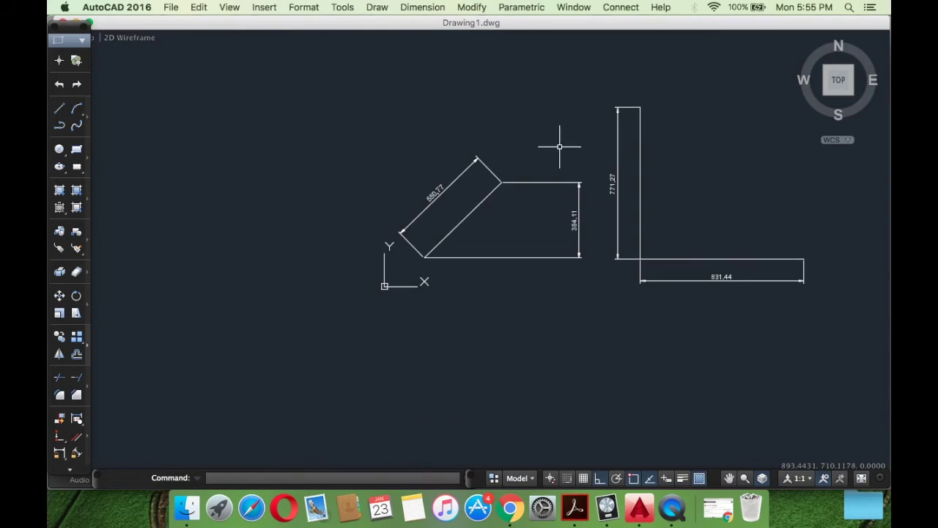
scroll(549, 159, up, 2)
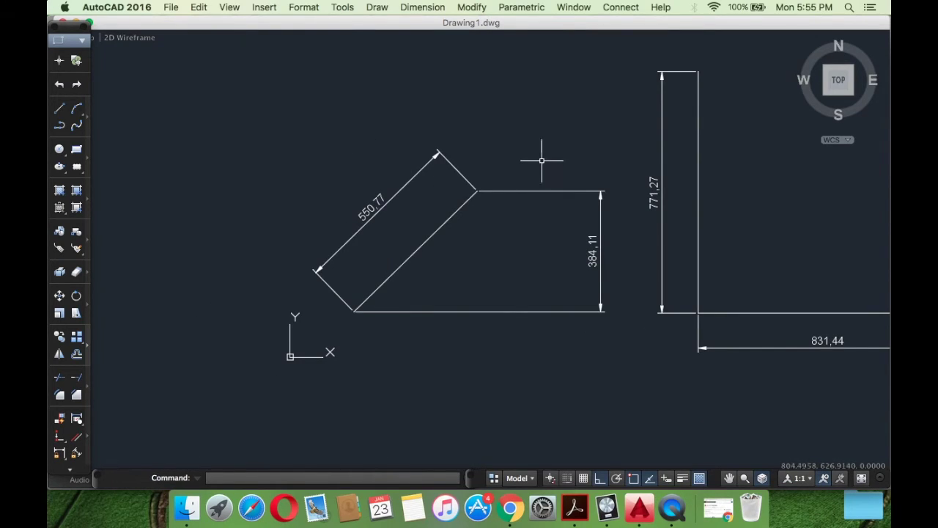
middle_drag(636, 194, 464, 265)
scroll(461, 266, down, 2)
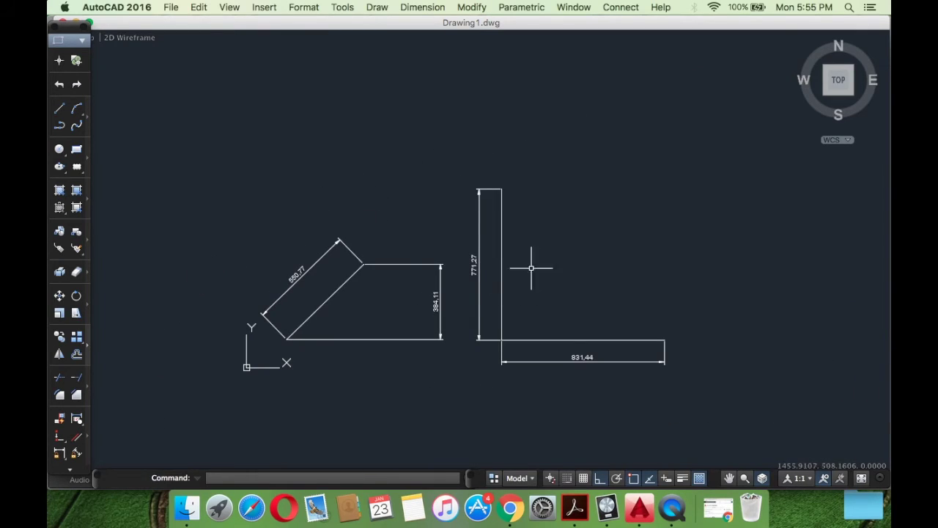
scroll(492, 259, up, 2)
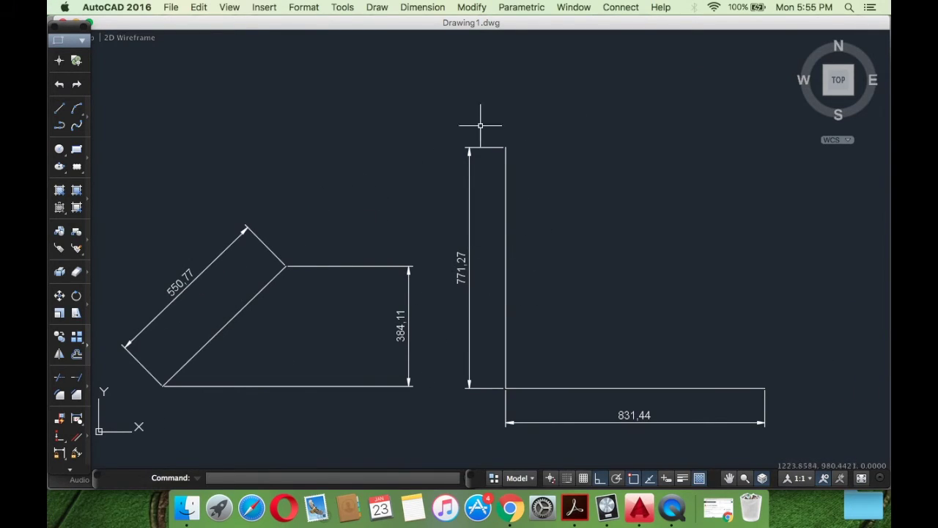
click(422, 6)
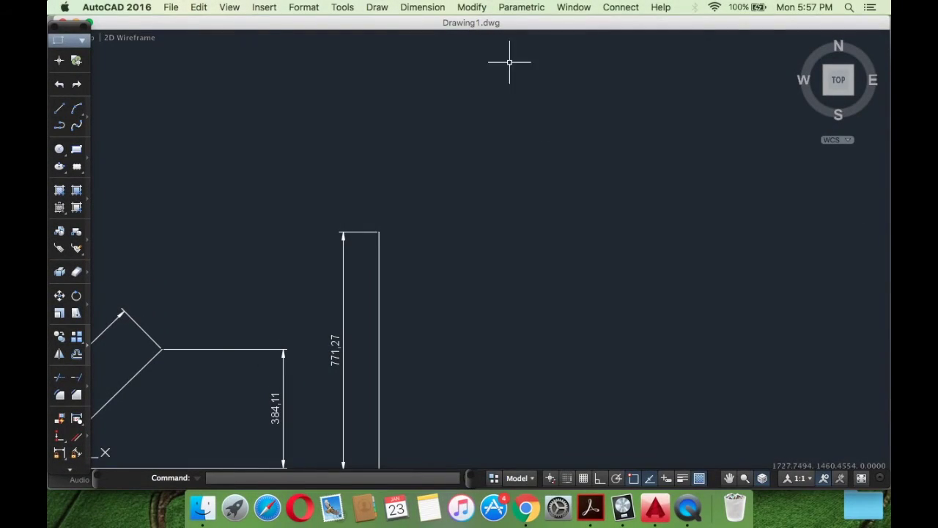
click(422, 6)
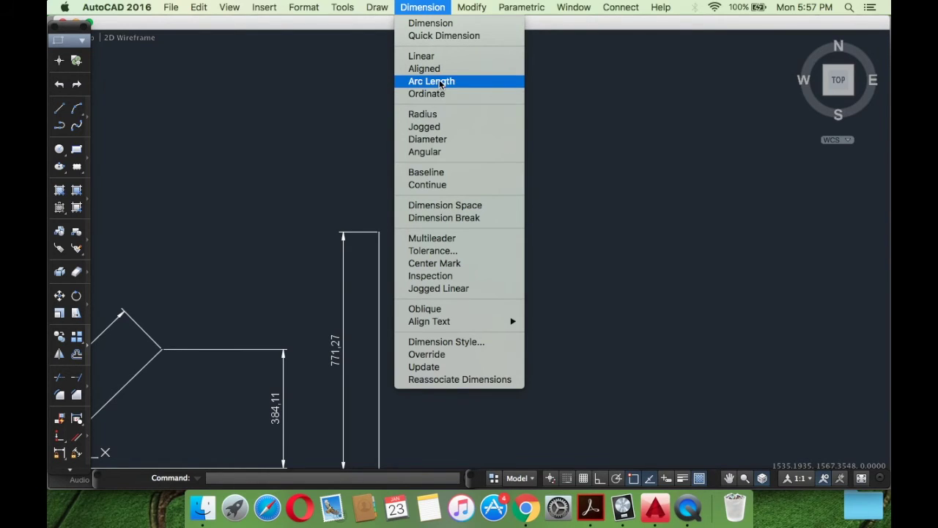
click(303, 96)
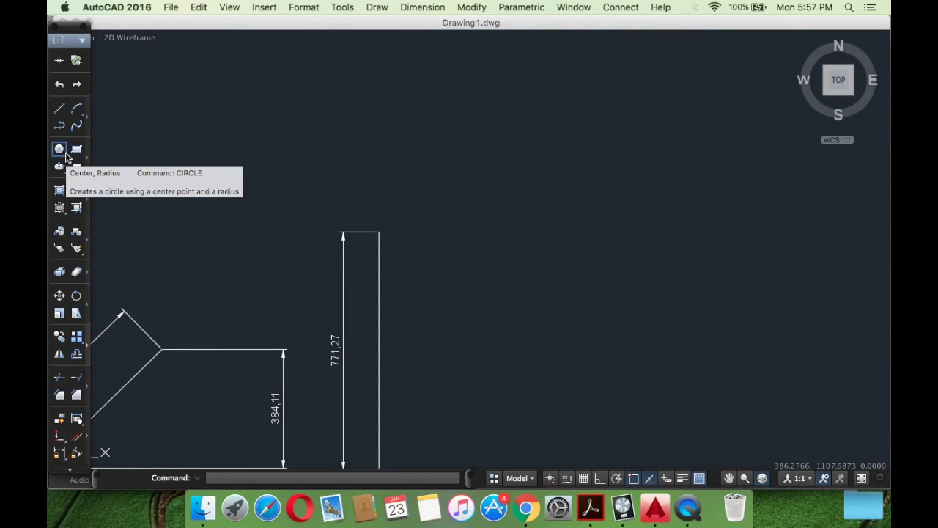
Draw a center-radius circle in the empty area to the right of the vertical line's upper end
click(59, 150)
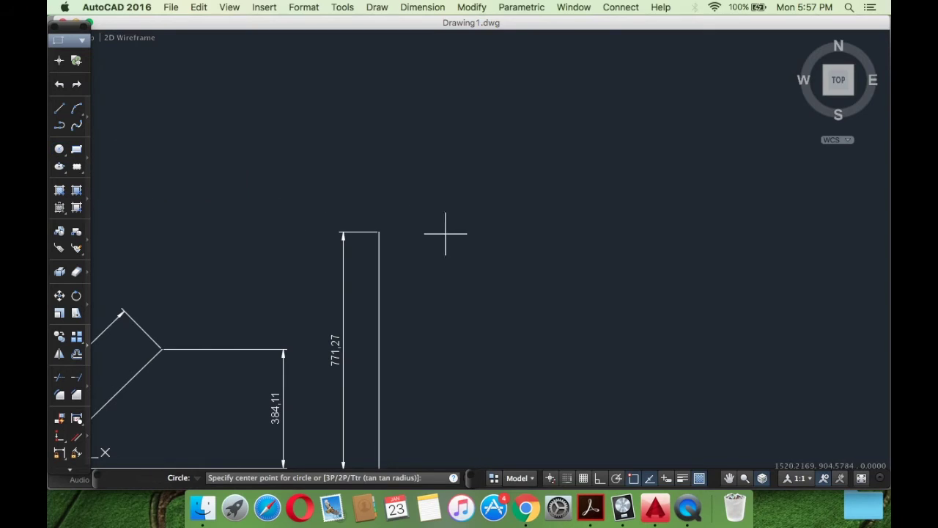
click(582, 220)
click(650, 276)
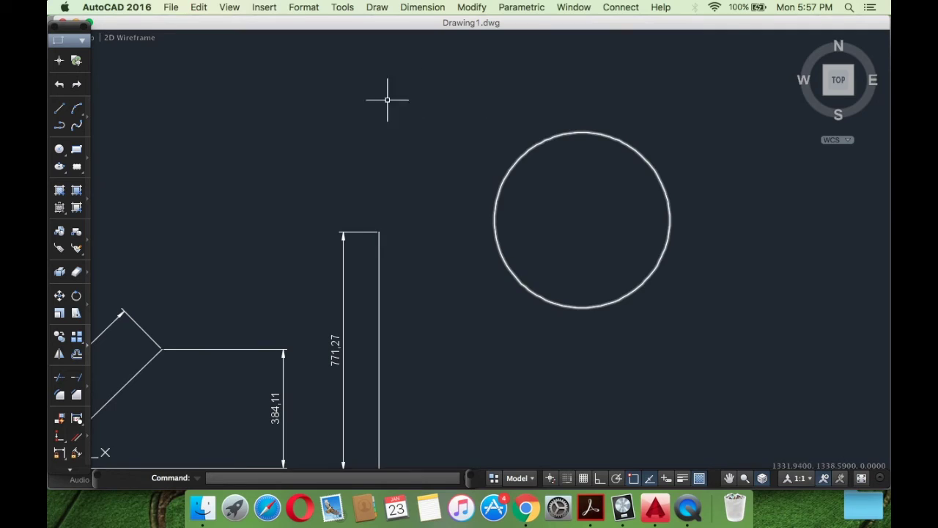
Draw a slanted line crossing the circle from outside its upper-left side to beyond its right side
text(l)
key(Return)
click(463, 133)
click(778, 257)
key(Return)
Trim away the part of the circle below the slanted line and delete the line, keeping only the upper arc
click(60, 376)
click(718, 367)
click(442, 67)
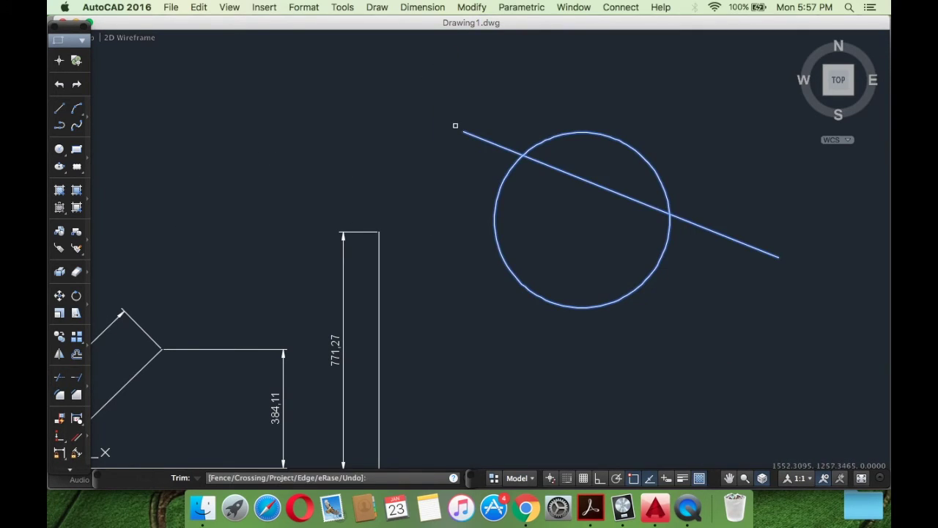
click(511, 168)
key(Escape)
click(803, 307)
click(728, 226)
key(Delete)
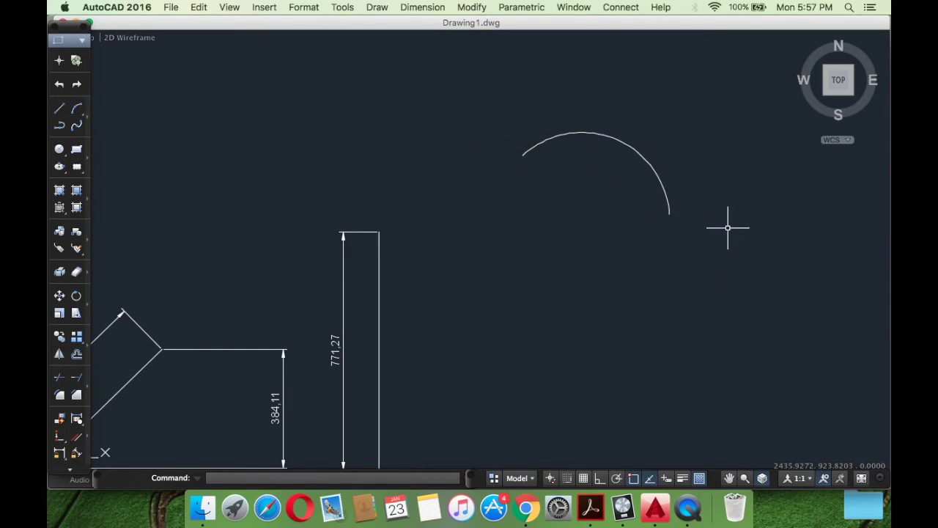
Add an arc length dimension to the arc, placed outside it on its upper side
middle_drag(650, 246, 518, 295)
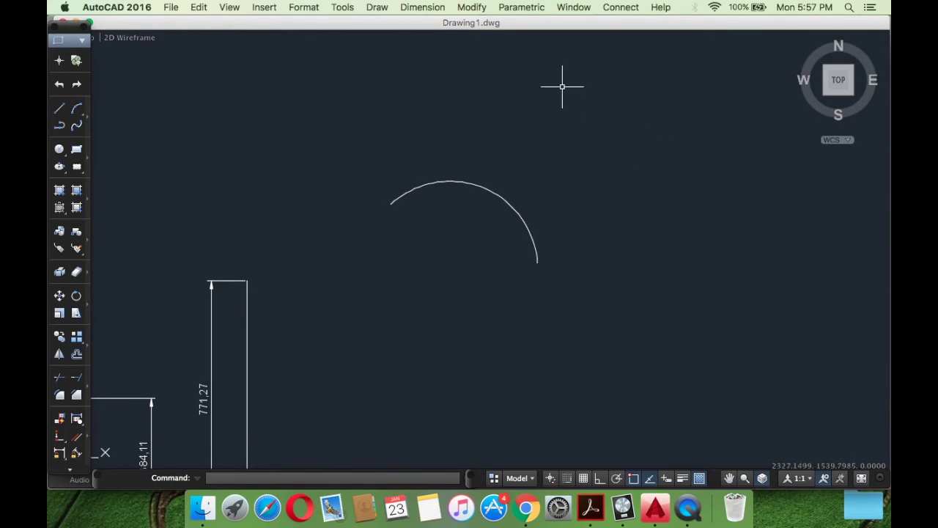
click(405, 6)
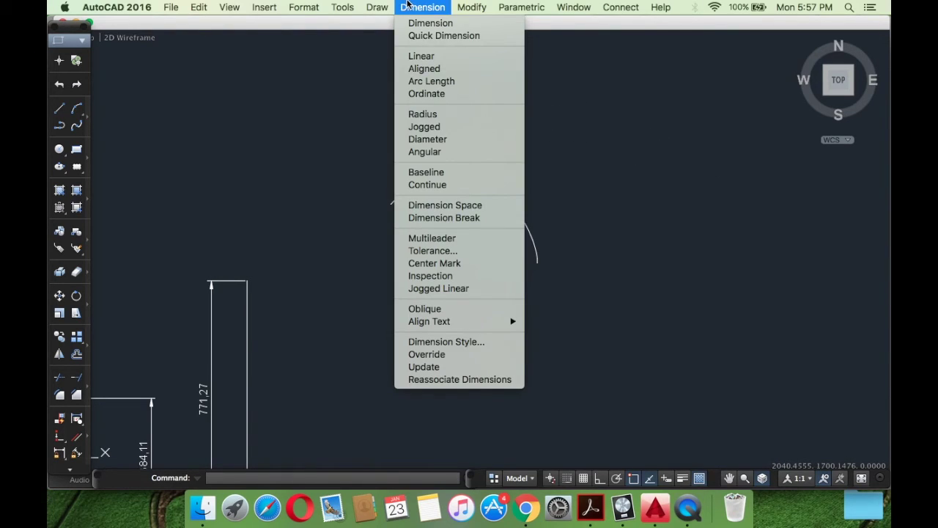
click(442, 82)
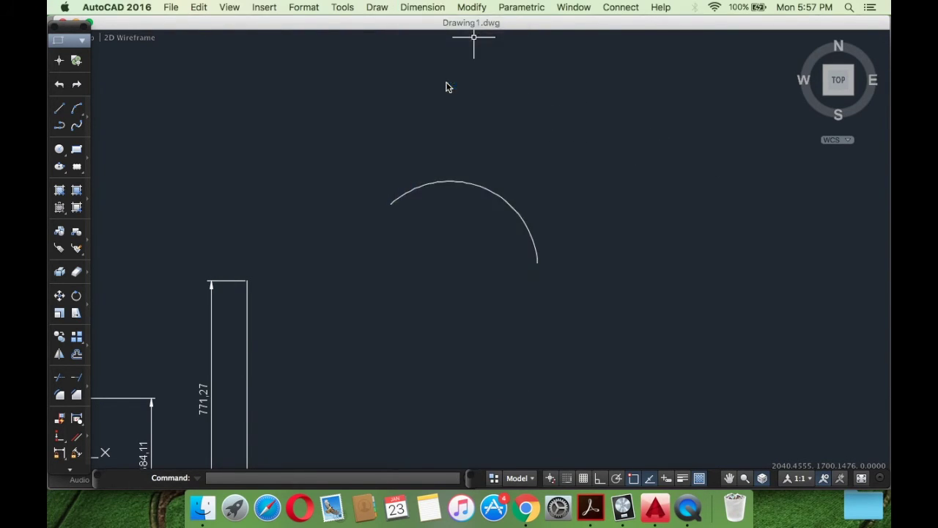
click(422, 7)
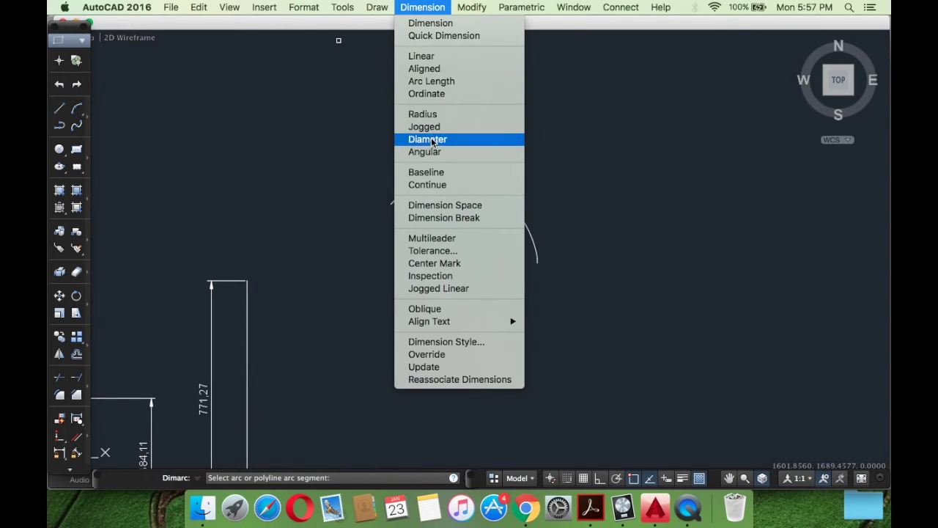
click(443, 81)
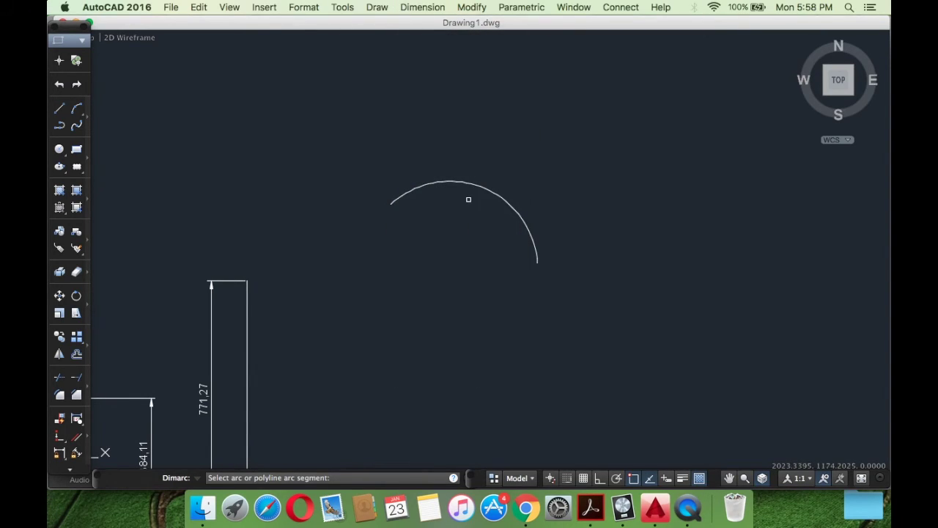
click(469, 182)
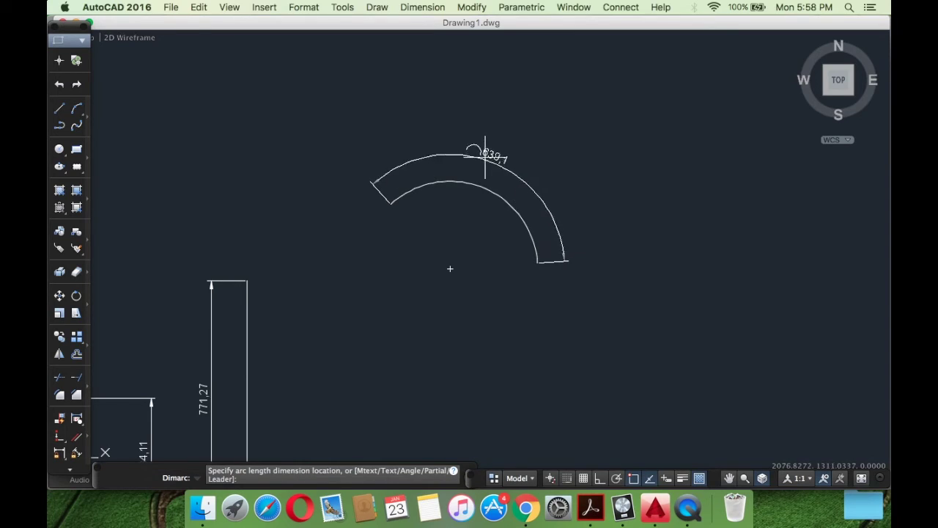
click(505, 139)
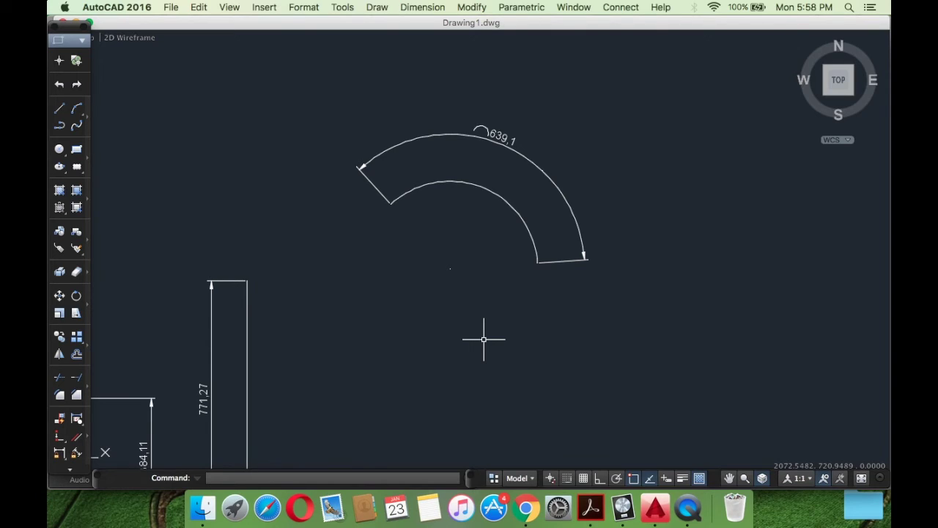
scroll(483, 337, down, 4)
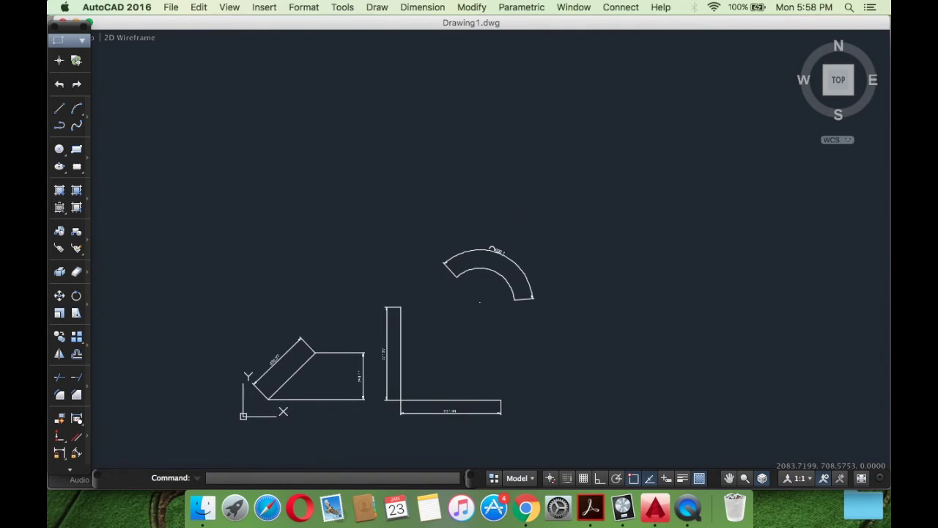
scroll(400, 317, up, 3)
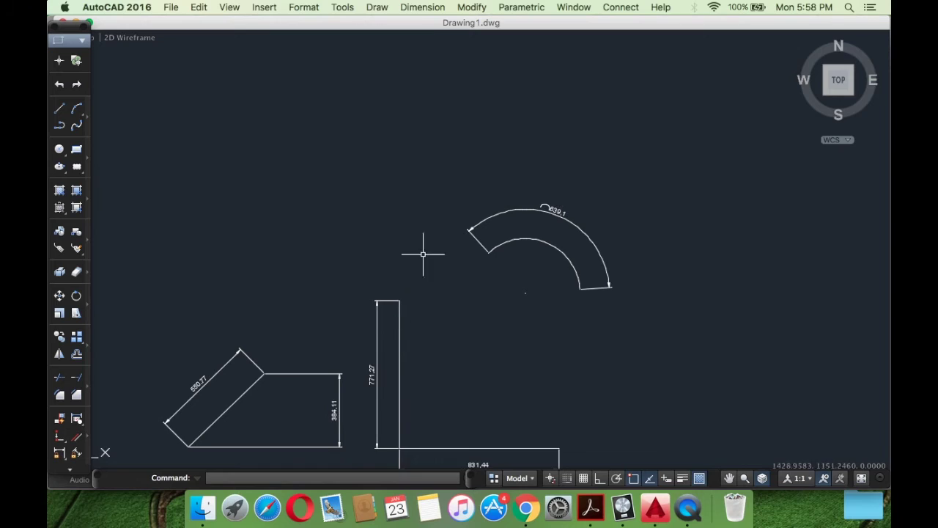
click(473, 6)
mouse_move(441, 4)
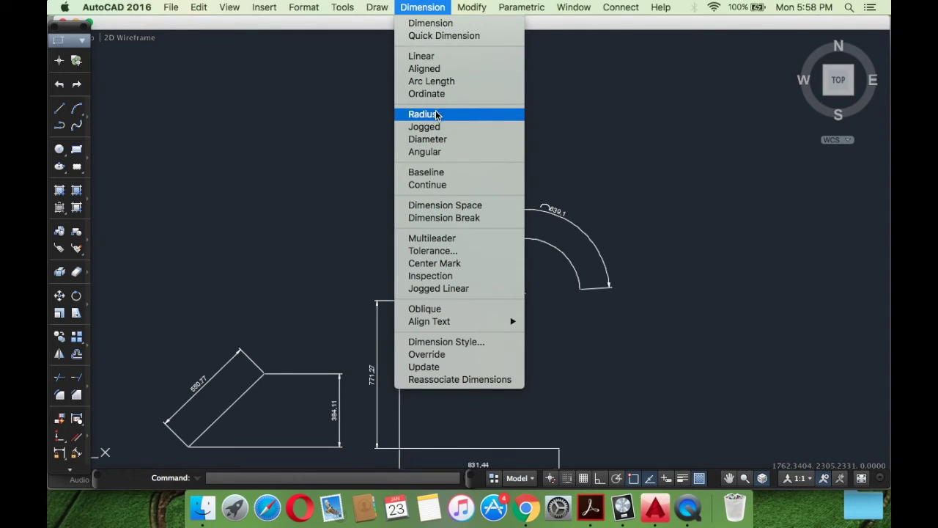
click(434, 7)
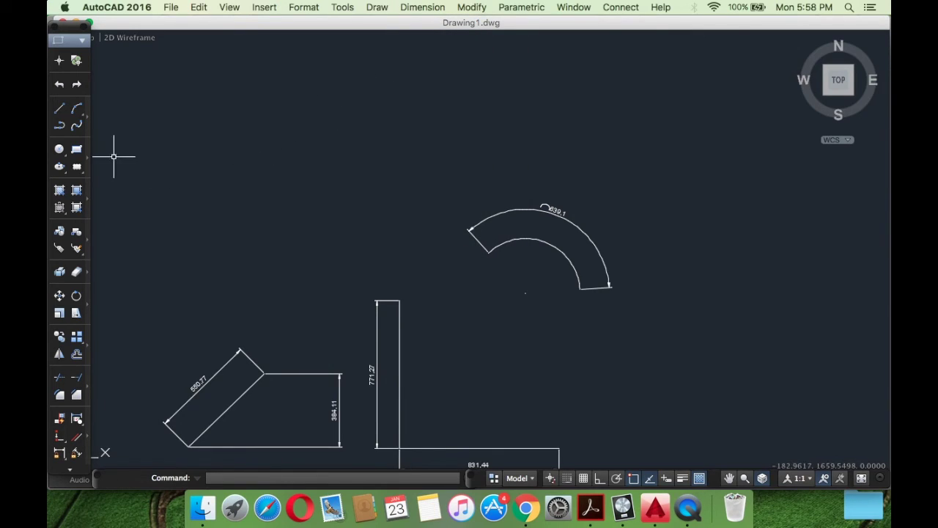
Draw a circle with a radius of about 535 above the slanted line, left of the arc
click(58, 148)
click(257, 146)
click(330, 219)
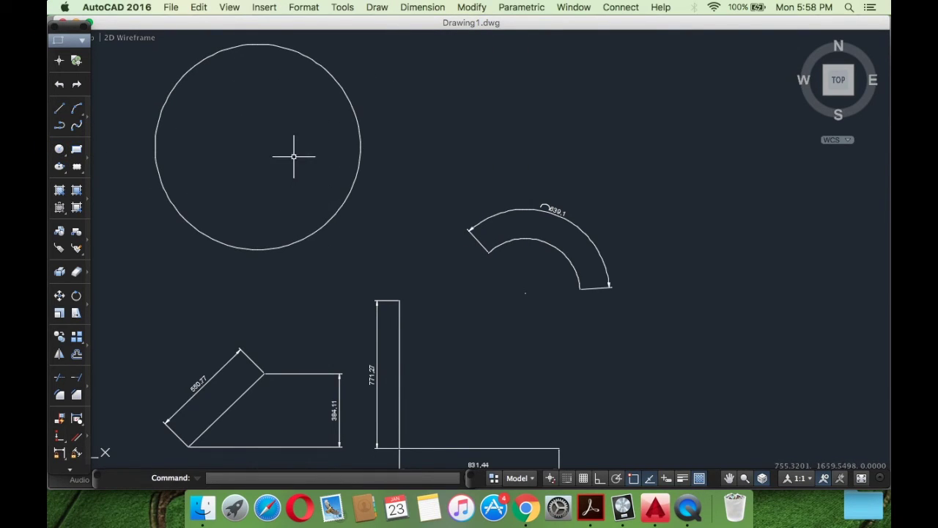
Add a radius dimension to the large circle, with its text placed outside the circle's upper-right edge
scroll(315, 176, down, 3)
click(402, 7)
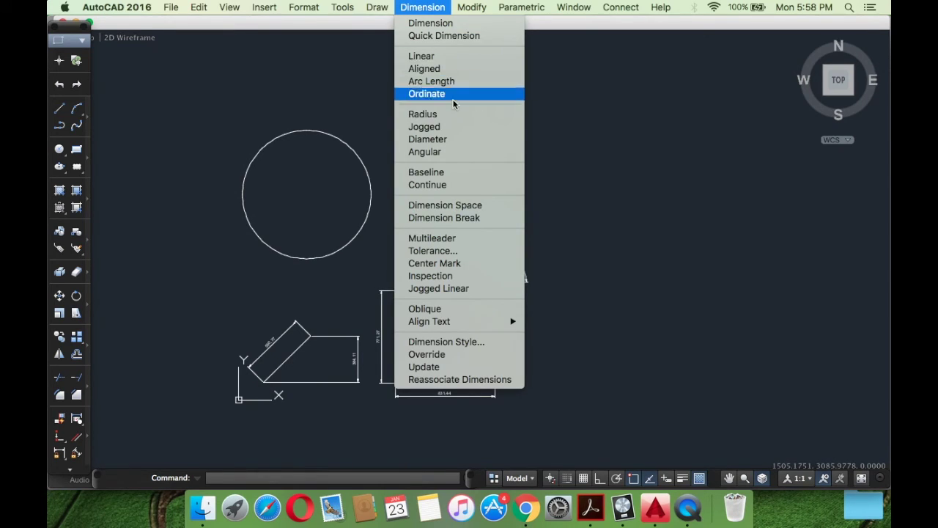
click(432, 114)
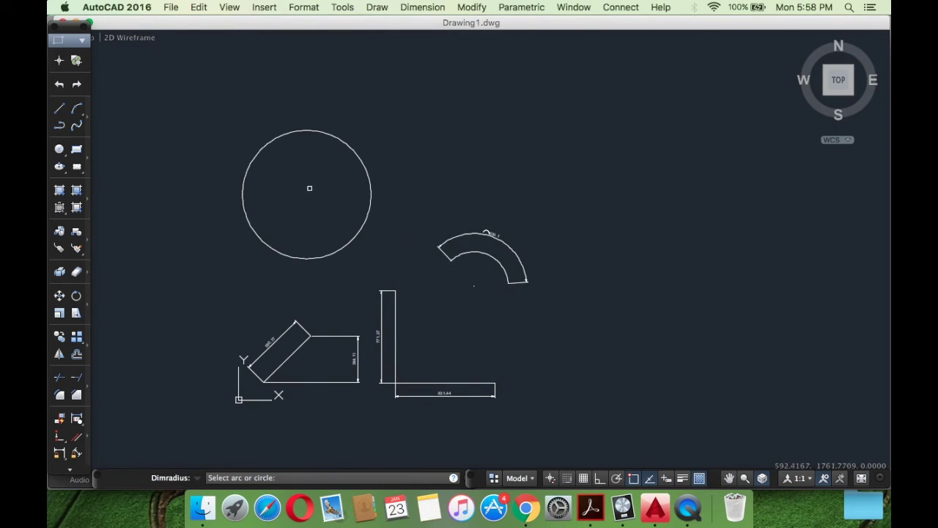
click(344, 143)
scroll(344, 140, up, 4)
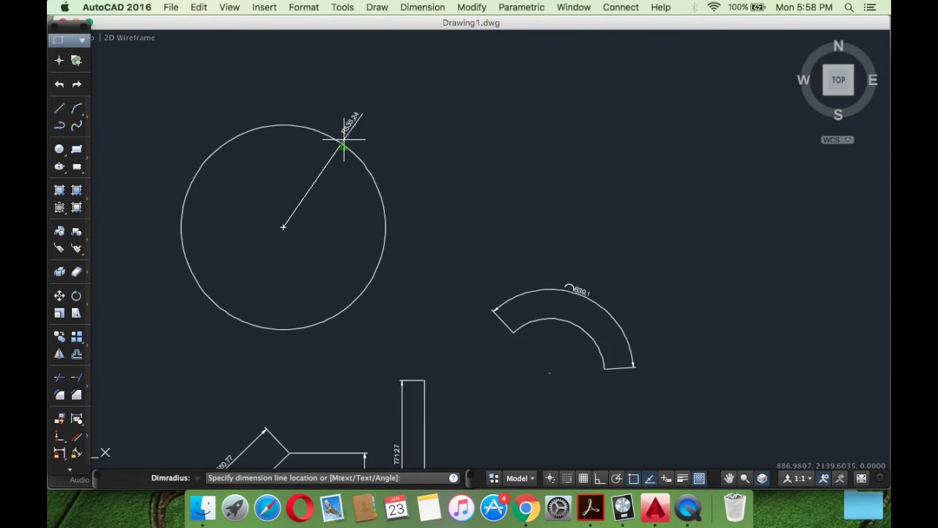
click(440, 195)
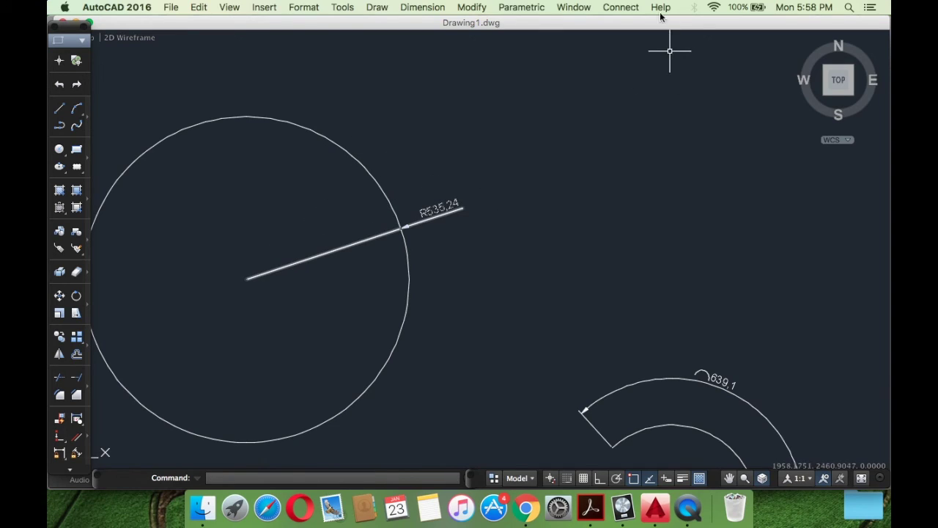
Add a diameter dimension to the large circle, with its text outside the upper-right edge, above the radius dimension
click(440, 7)
click(469, 139)
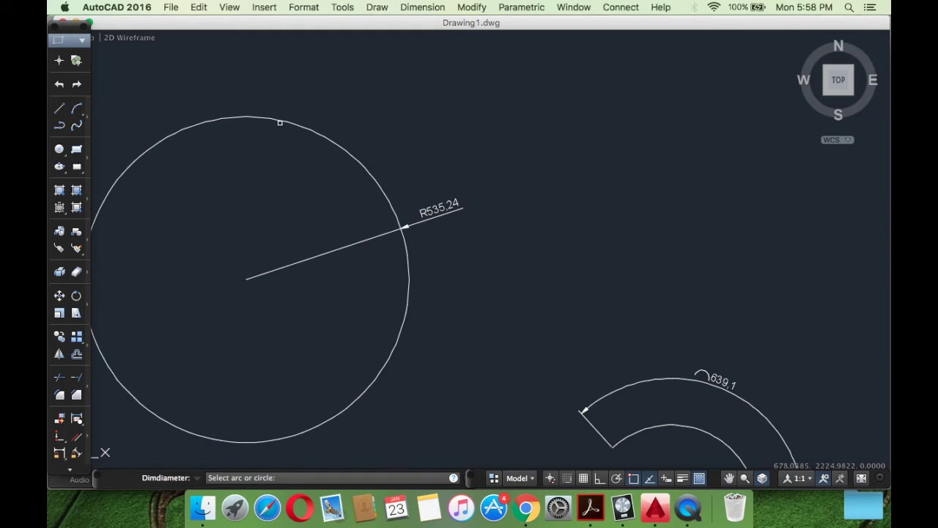
click(321, 135)
click(368, 145)
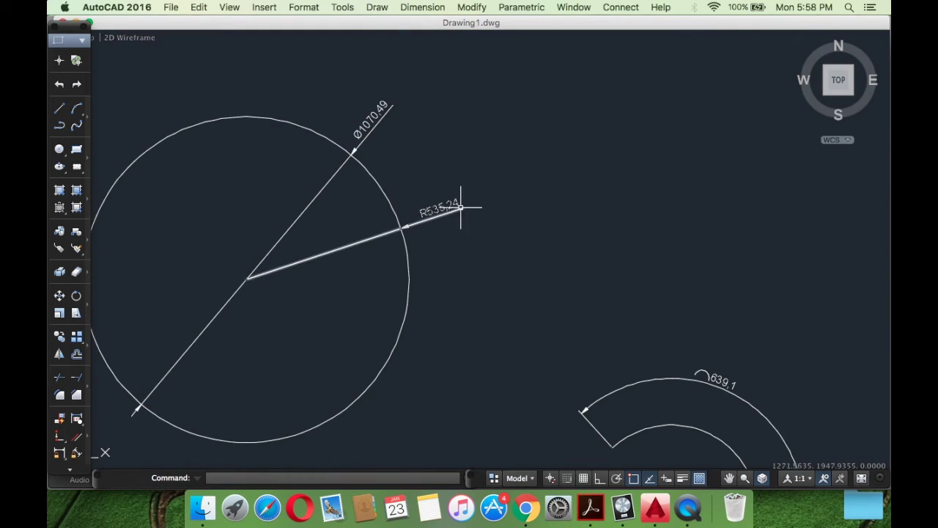
Draw two slanted lines from a shared start point right of the circle and above the arc, opening rightward at about 28 degrees
scroll(462, 209, down, 2)
scroll(476, 216, down, 3)
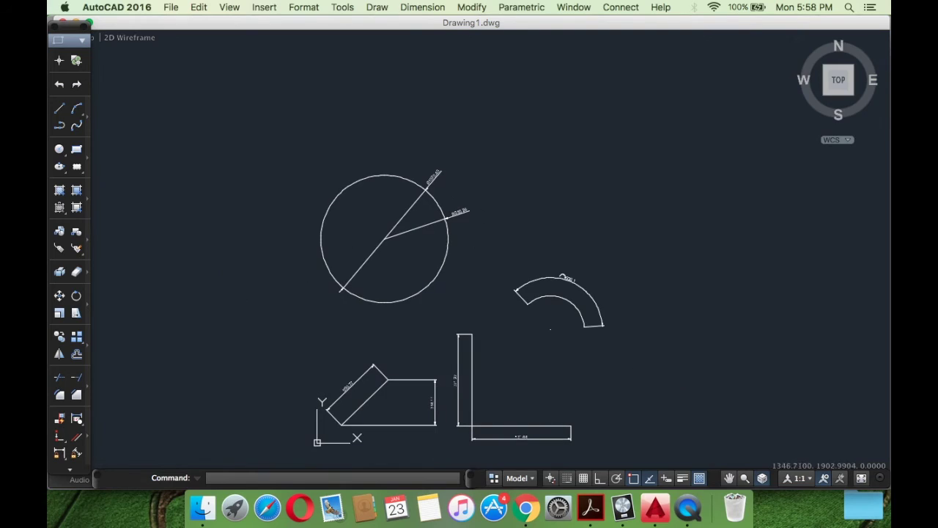
click(422, 7)
click(686, 145)
text(l)
key(Return)
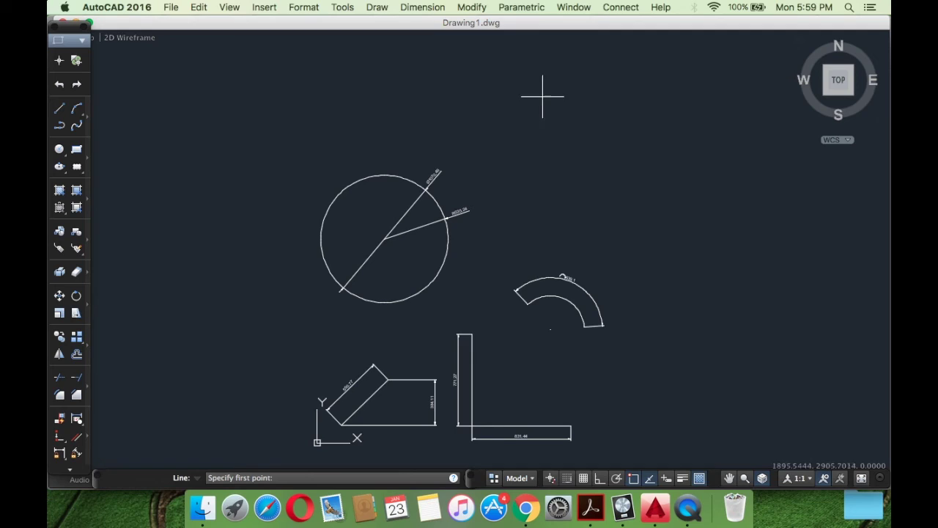
click(528, 199)
click(643, 90)
key(Return)
key(Return)
click(528, 198)
click(699, 151)
key(Return)
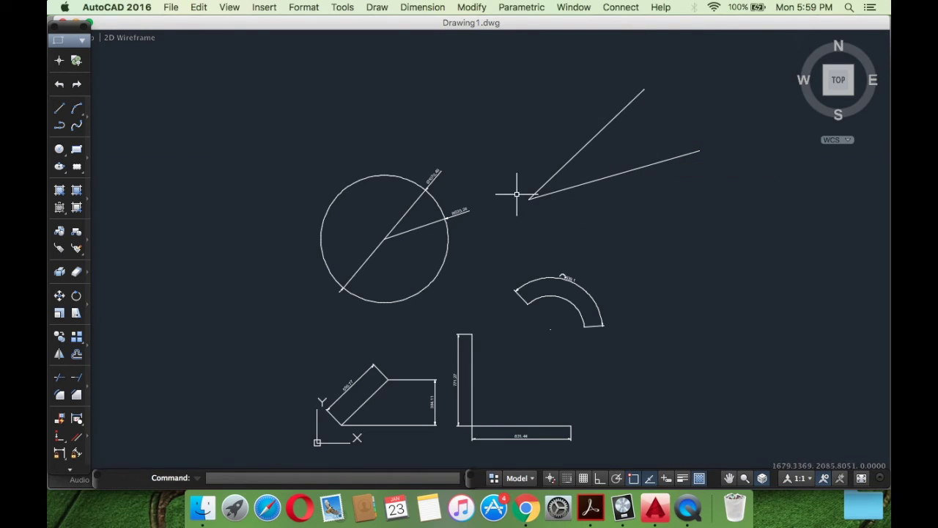
Add an angular dimension between the two slanted lines, with its arc placed across the opening between them
click(429, 7)
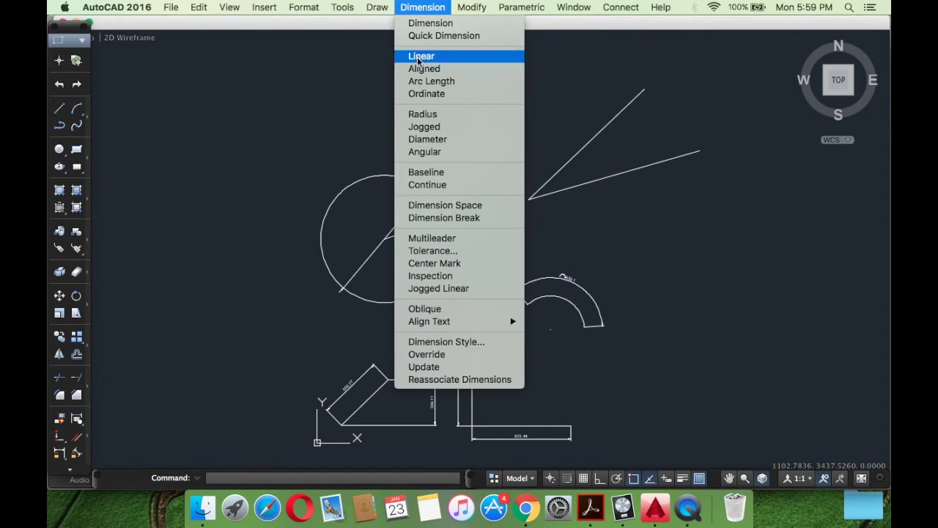
click(441, 152)
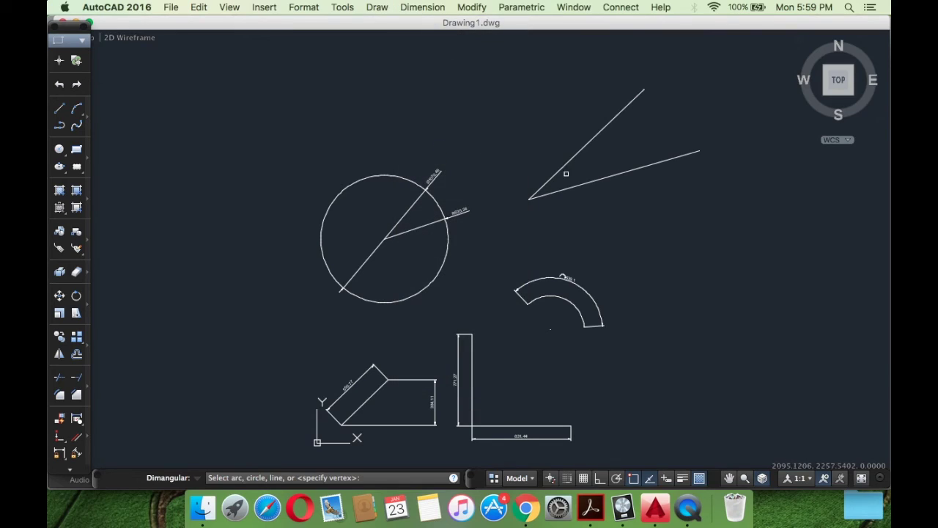
click(590, 181)
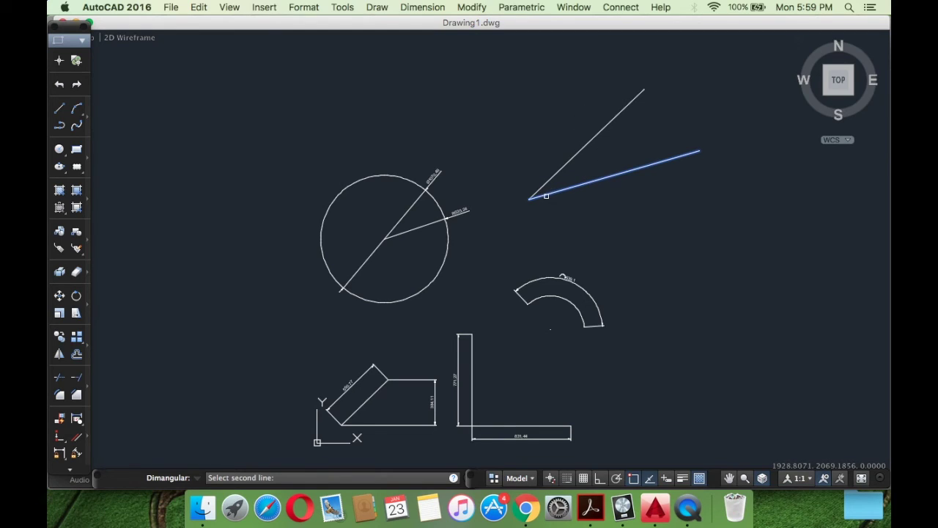
click(562, 170)
click(623, 154)
Examine the angular dimension up close and compare it with the other dimensioned shapes in the drawing
scroll(623, 154, up, 5)
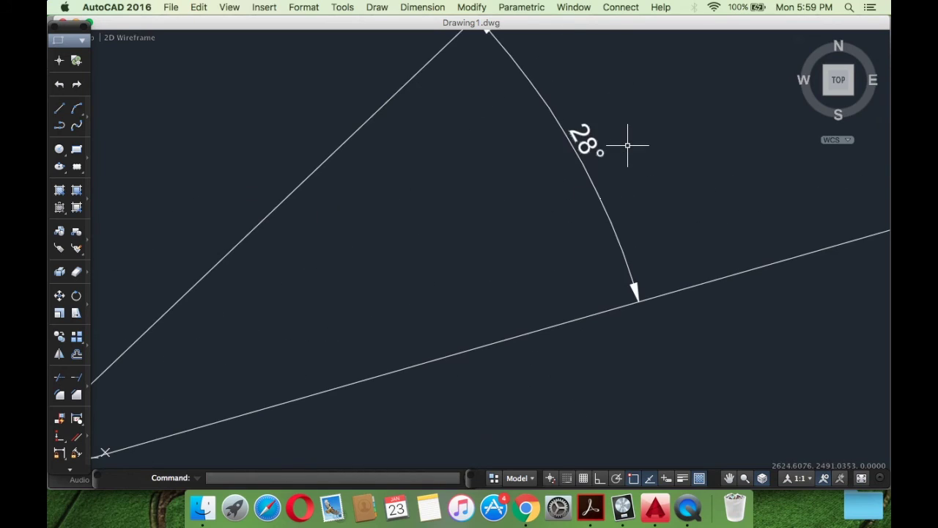
scroll(639, 73, down, 8)
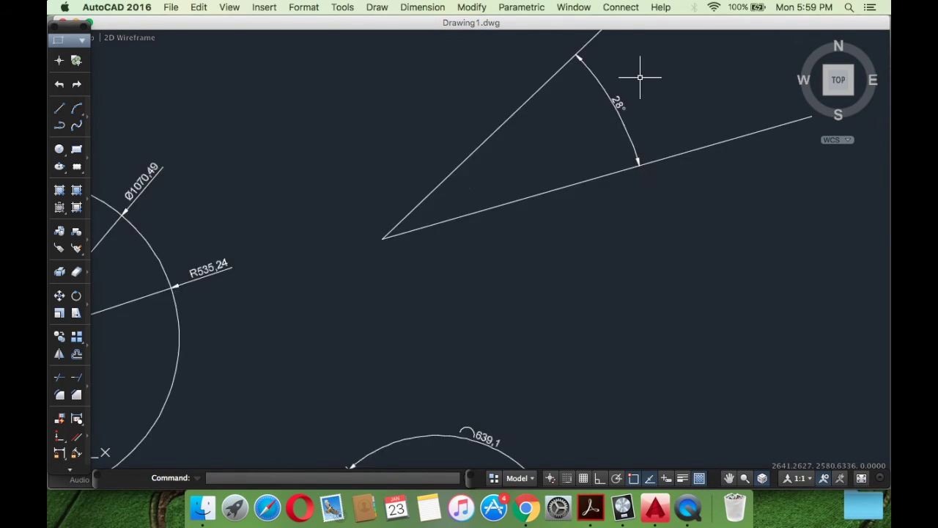
mouse_move(639, 64)
middle_down()
mouse_move(565, 203)
mouse_move(681, 243)
middle_up()
scroll(569, 189, up, 5)
scroll(666, 243, down, 8)
scroll(554, 250, up, 4)
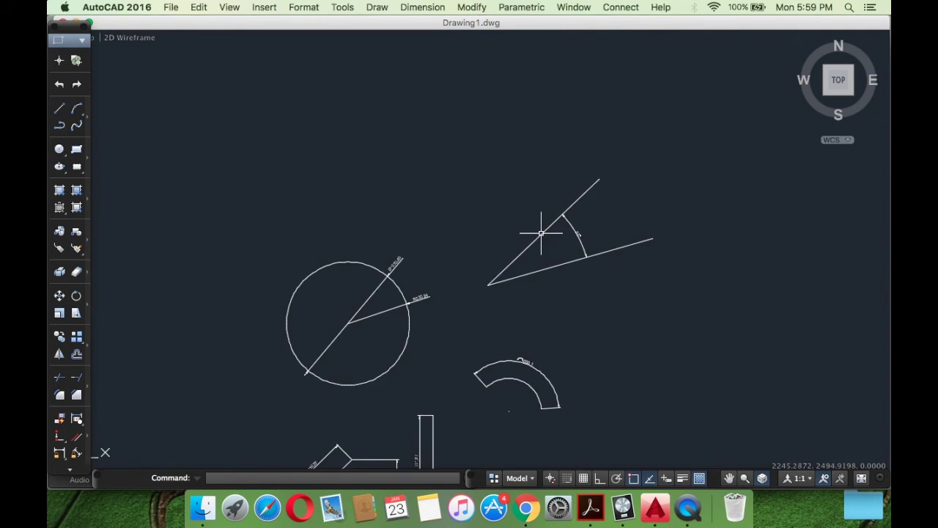
scroll(540, 138, down, 4)
scroll(523, 191, up, 2)
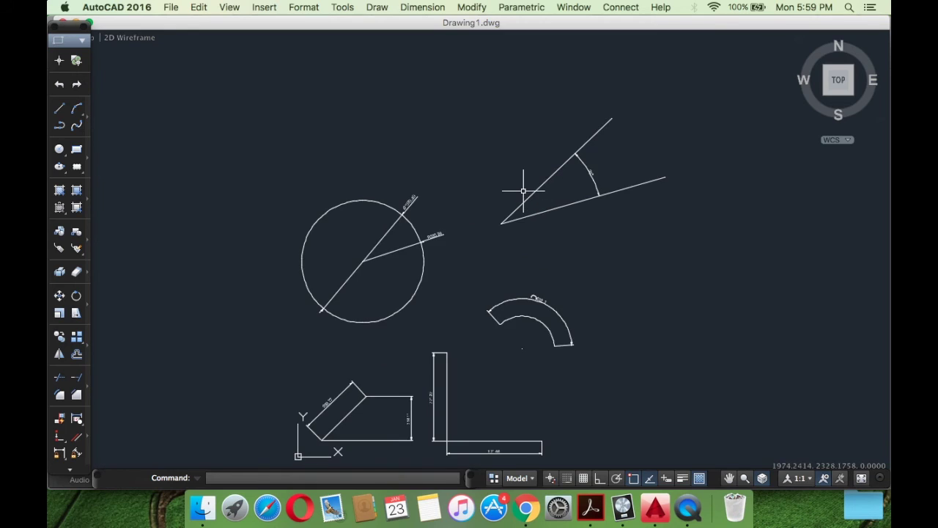
scroll(476, 147, up, 3)
scroll(482, 116, down, 3)
scroll(482, 115, down, 4)
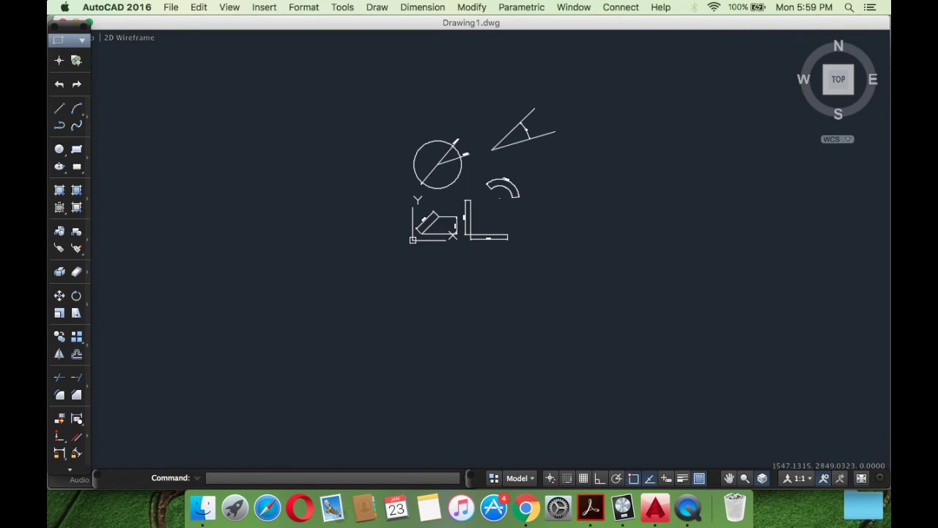
scroll(479, 111, up, 2)
scroll(500, 182, up, 2)
click(432, 7)
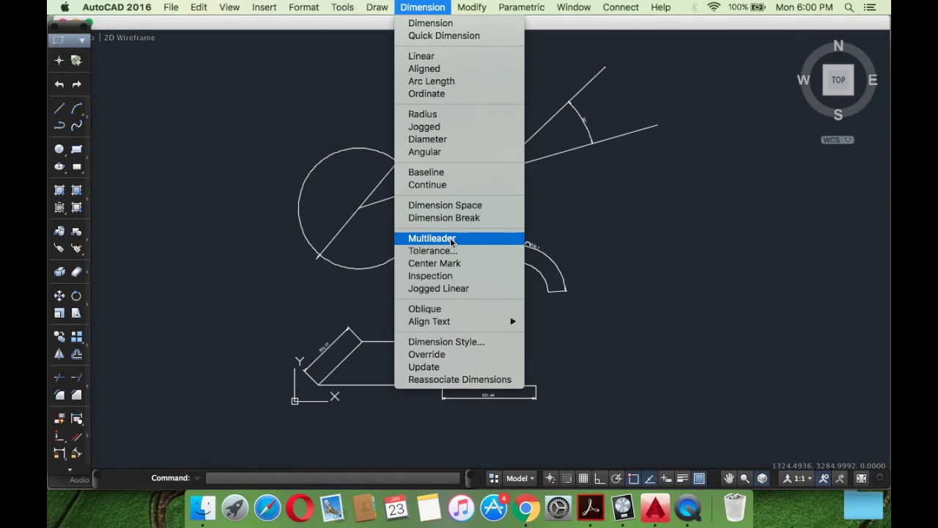
click(444, 5)
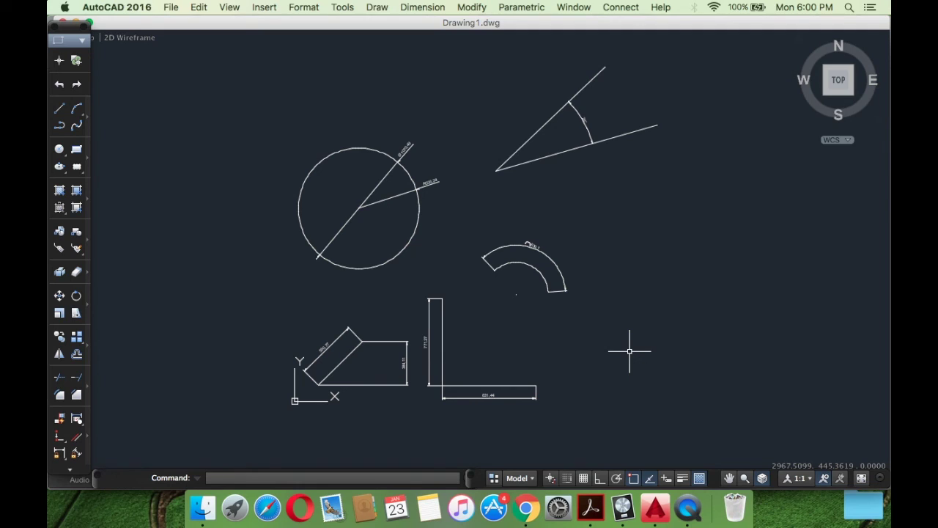
click(302, 7)
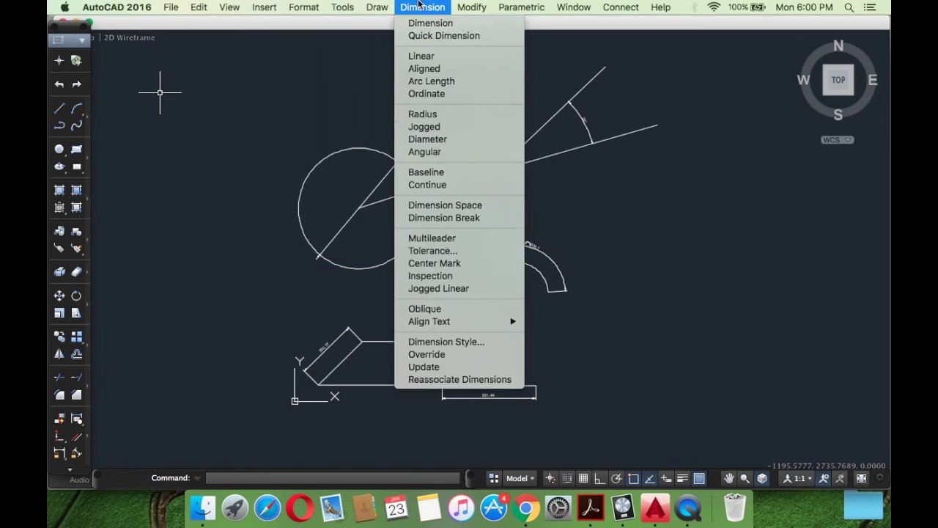
mouse_move(422, 7)
click(432, 4)
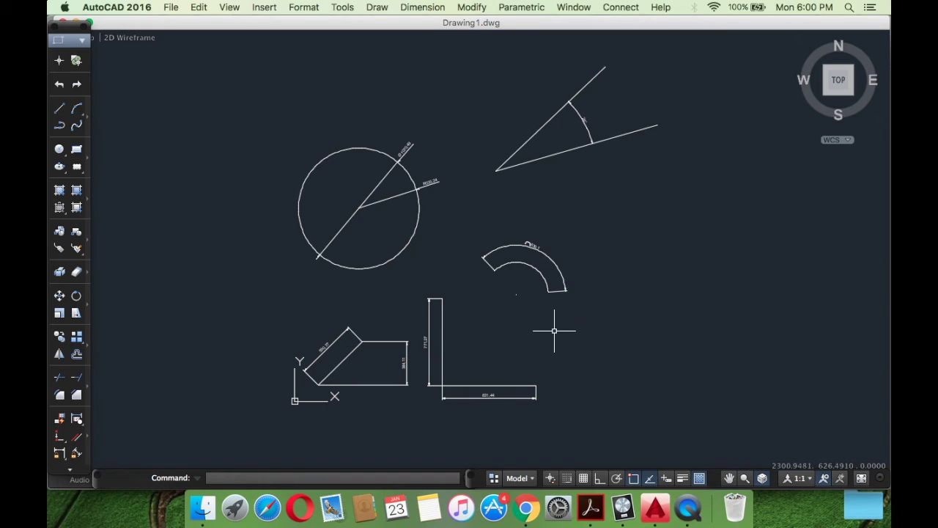
scroll(552, 324, up, 2)
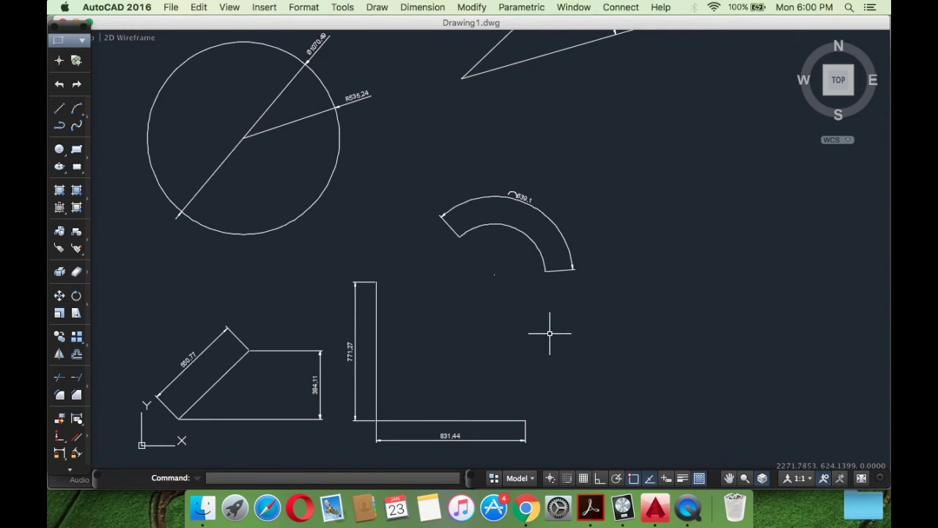
scroll(562, 358, down, 2)
scroll(565, 354, up, 2)
middle_drag(561, 343, 576, 364)
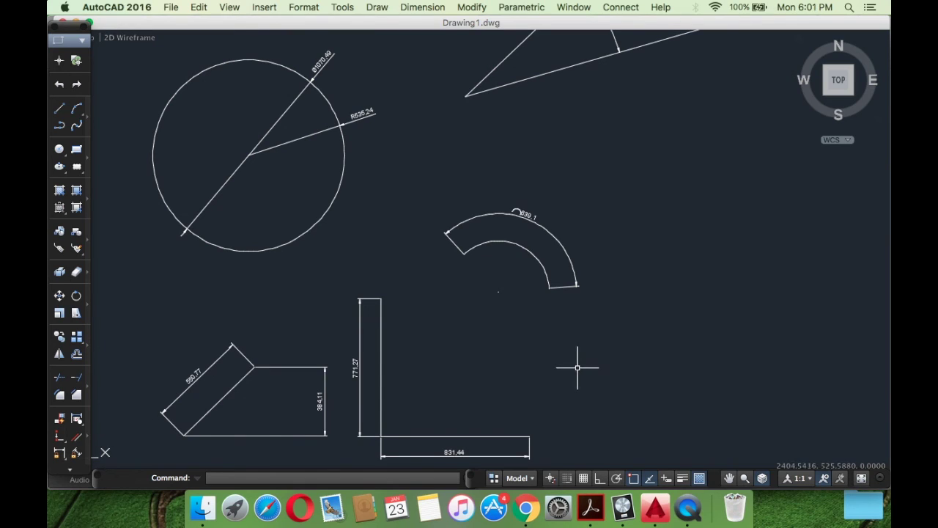